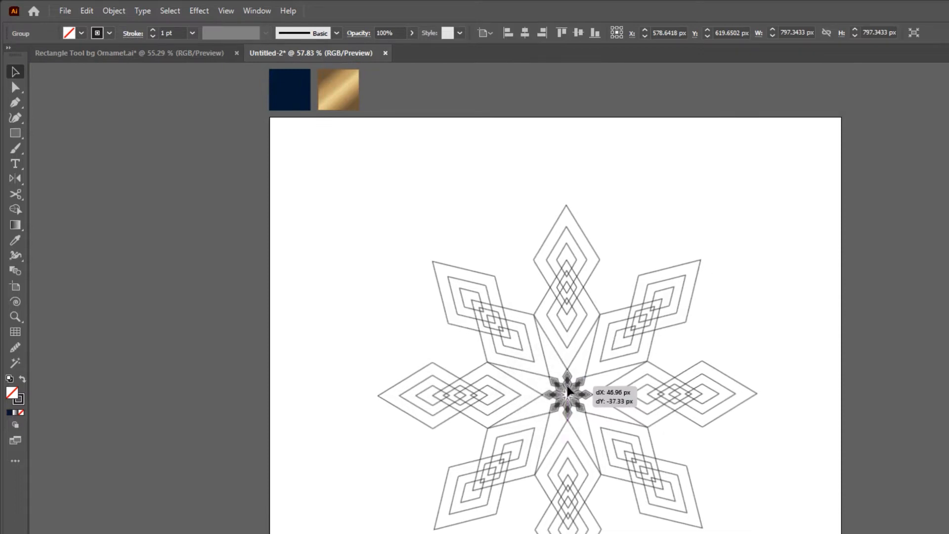
# Center the snowflake ornament group horizontally and vertically on the artboard
pyautogui.click(524, 32)
pyautogui.click(578, 32)
pyautogui.click(641, 170)
# Create a rectangle 1200 px wide and 1200 px high
pyautogui.hotkey('ctrl', 'space')
pyautogui.moveTo(678, 354); pyautogui.dragTo(575, 333)
pyautogui.click(642, 121)
pyautogui.click(15, 133)
pyautogui.click(397, 237)
pyautogui.write('1200')
pyautogui.press('Tab')
pyautogui.write('1200')
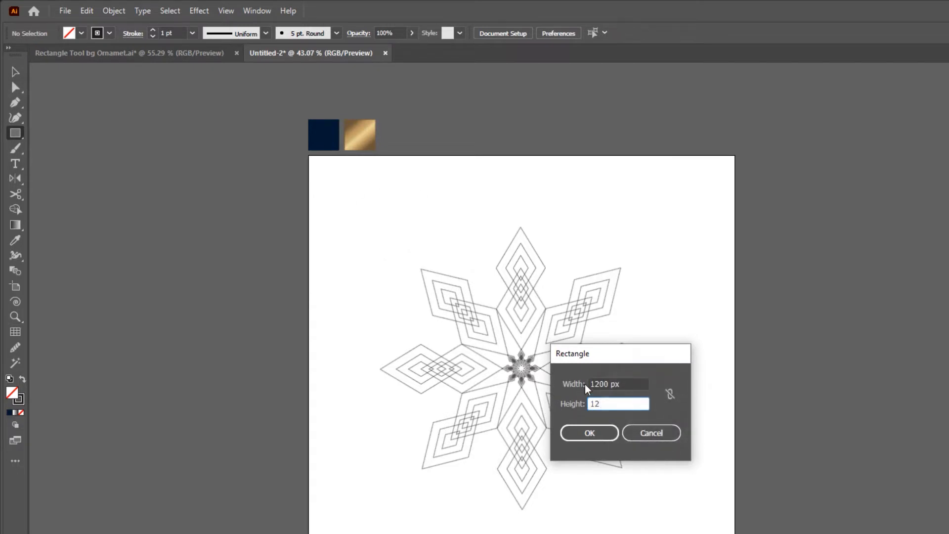
pyautogui.click(612, 437)
# Align the 1200 px rectangle to the artboard both vertically and horizontally so it covers the artboard
pyautogui.press('v')
pyautogui.click(585, 32)
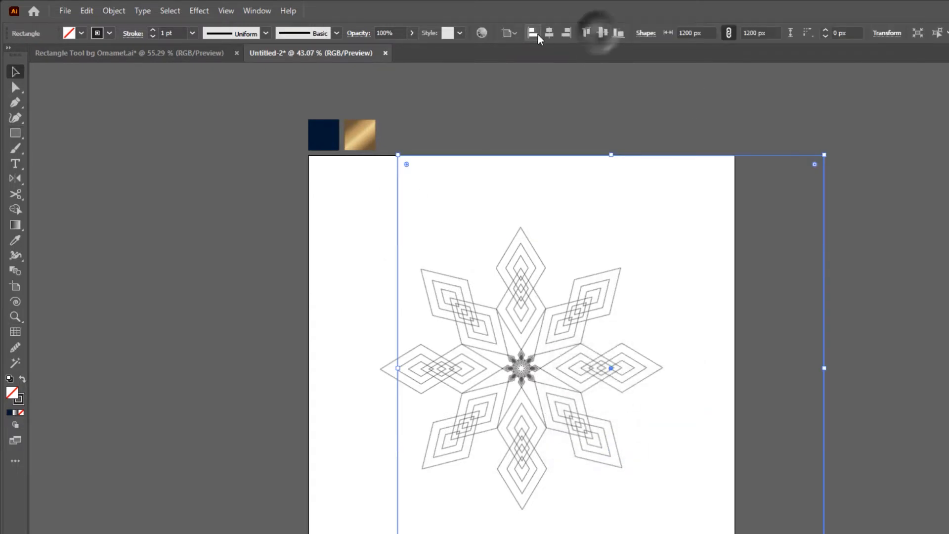
pyautogui.click(548, 33)
# Fill the rectangle with the navy sampled from the color square above the artboard and send it to the back
pyautogui.press('i')
pyautogui.click(323, 135)
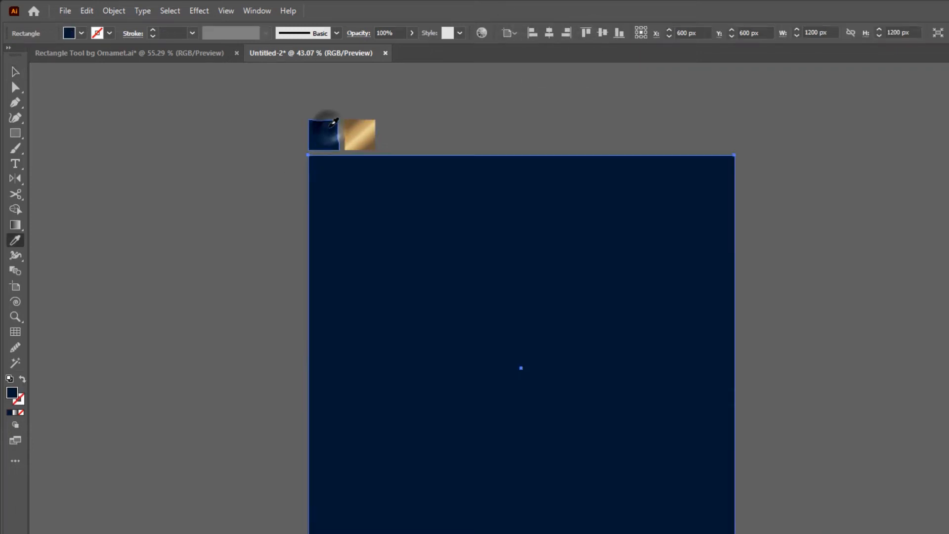
pyautogui.press('v')
pyautogui.rightClick(512, 228)
pyautogui.moveTo(612, 473)
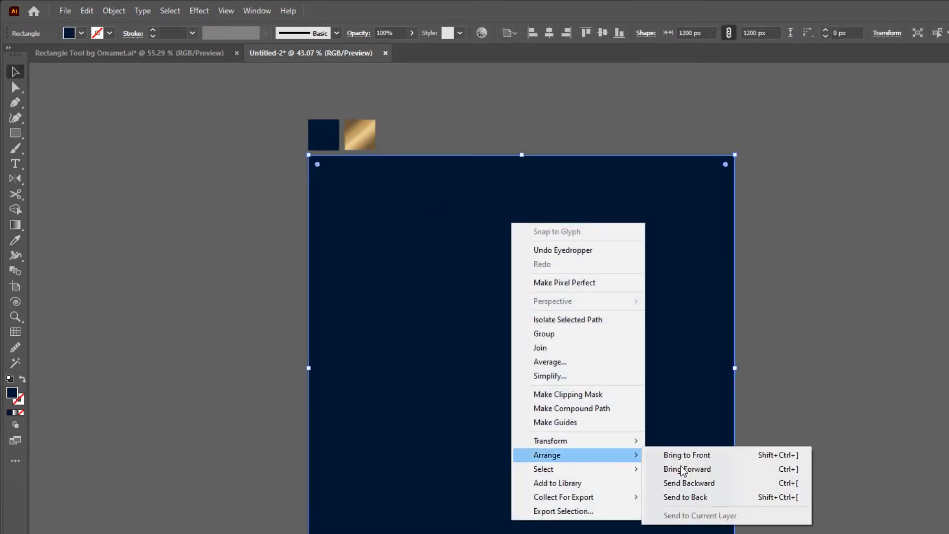
pyautogui.click(705, 498)
pyautogui.click(804, 377)
# Change the snowflake ornament's stroke color to white
pyautogui.click(524, 366)
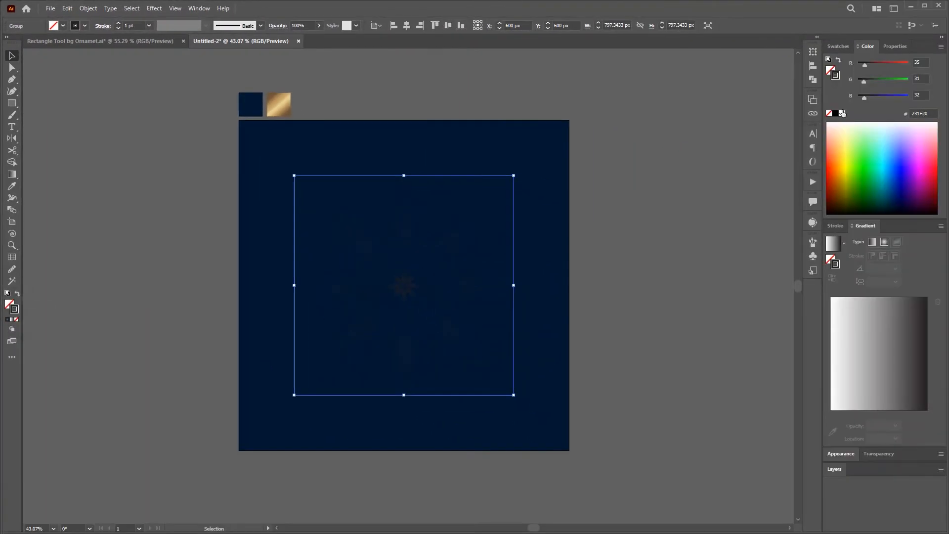
pyautogui.click(842, 113)
pyautogui.click(669, 123)
# Duplicate the navy background in place, move the copy above the ornament, and narrow it to about 600 px over the artboard's right half
pyautogui.scroll(-1, 669, 123)
pyautogui.click(275, 145)
pyautogui.hotkey('ctrl', 'c')
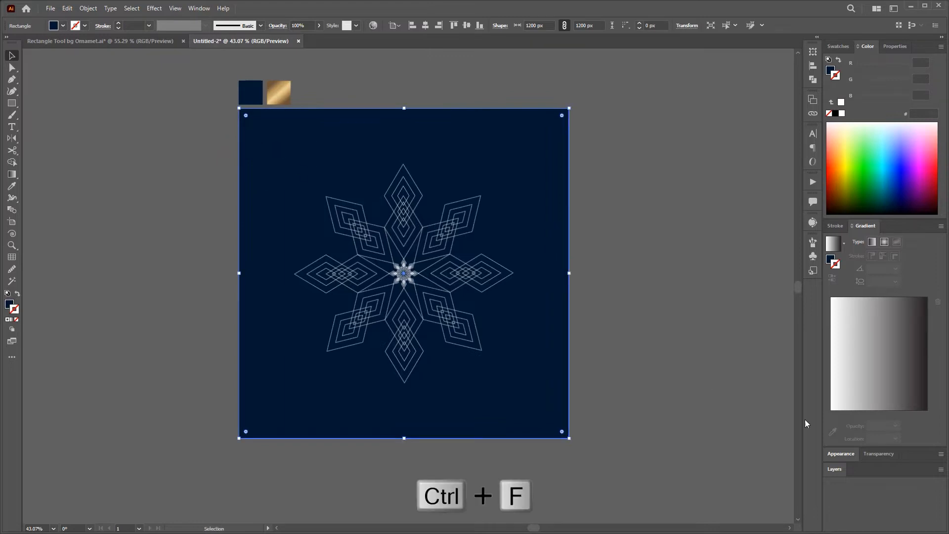
pyautogui.click(834, 469)
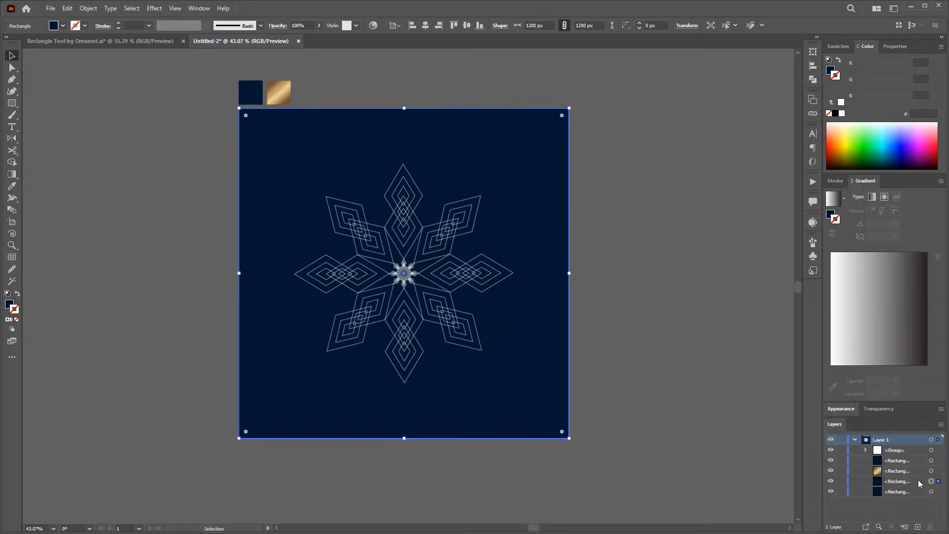
pyautogui.moveTo(920, 483); pyautogui.dragTo(910, 444)
pyautogui.moveTo(238, 272); pyautogui.dragTo(403, 269)
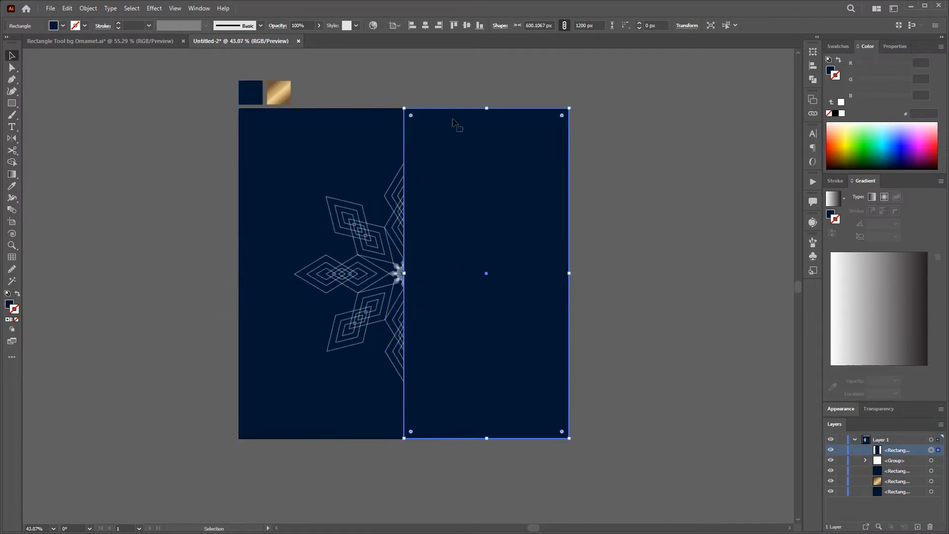
pyautogui.click(452, 79)
# Apply a Drop Shadow with a negative X offset to the navy rectangle covering the right half
pyautogui.click(485, 233)
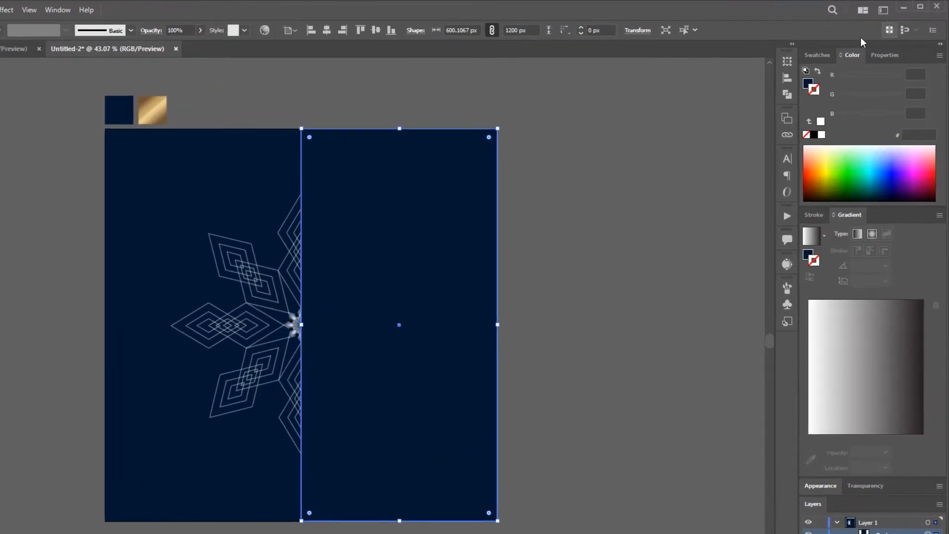
pyautogui.click(884, 55)
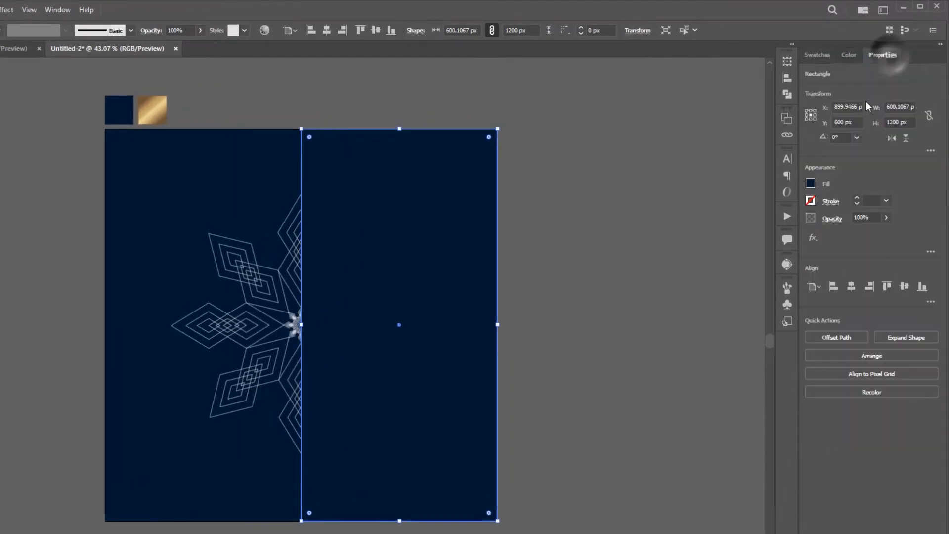
pyautogui.click(813, 237)
pyautogui.click(771, 368)
pyautogui.click(634, 306)
pyautogui.write('-')
pyautogui.click(639, 388)
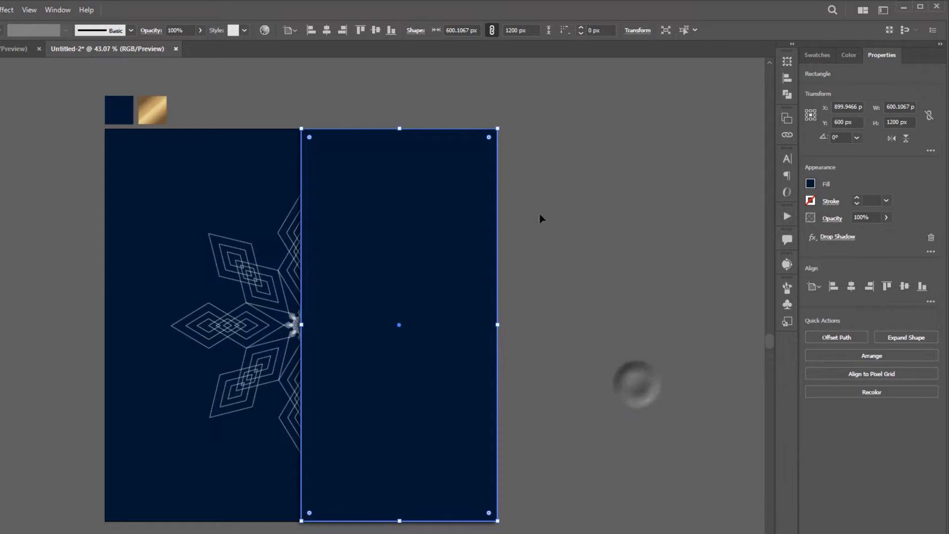
pyautogui.click(542, 225)
# Apply a Drop Shadow effect to the white snowflake ornament group
pyautogui.click(252, 274)
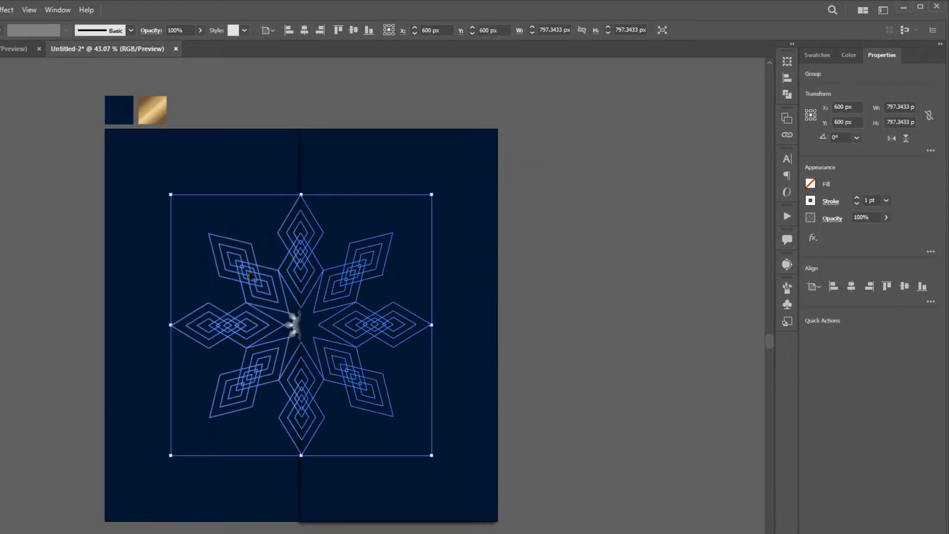
pyautogui.hotkey('ctrl', '[')
pyautogui.click(813, 239)
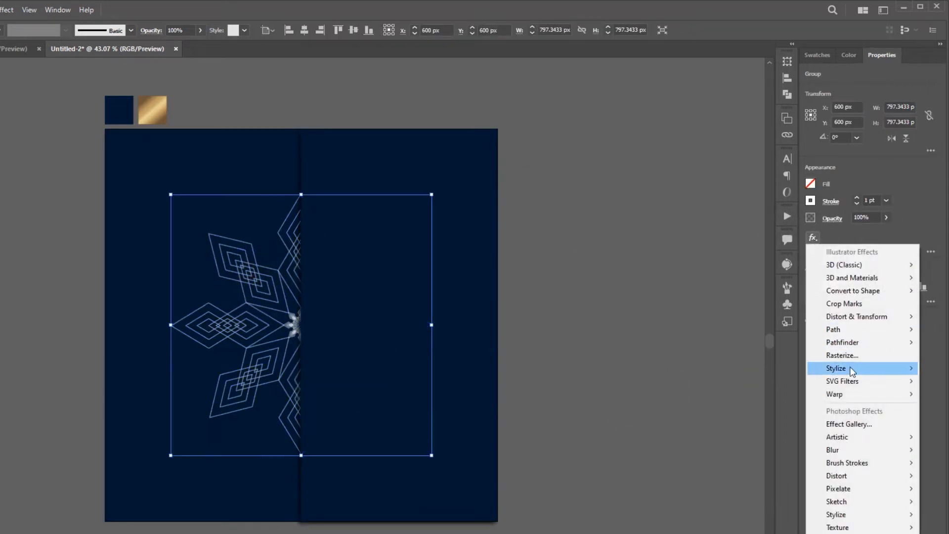
pyautogui.click(758, 368)
pyautogui.click(639, 388)
pyautogui.click(585, 292)
# Set the snowflake ornament's stroke weight to 2 pt
pyautogui.click(290, 319)
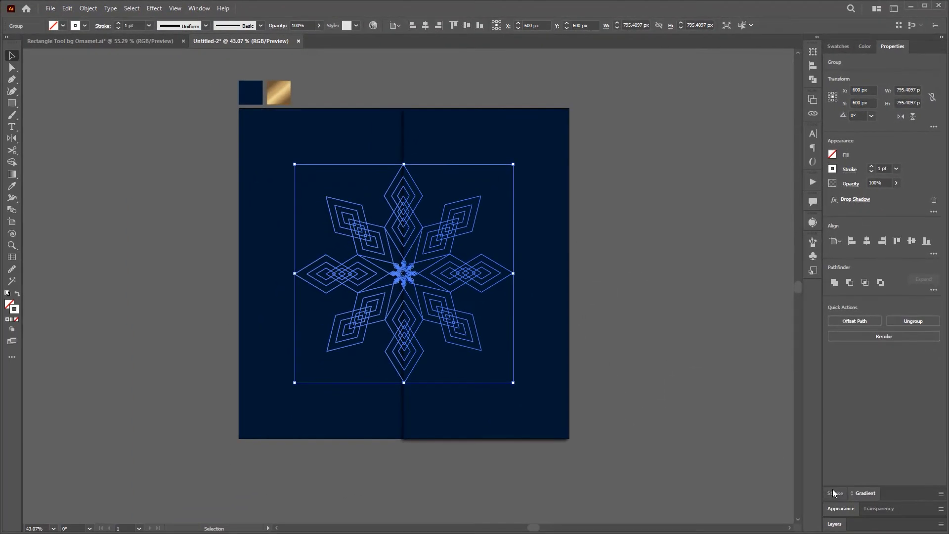
pyautogui.click(833, 489)
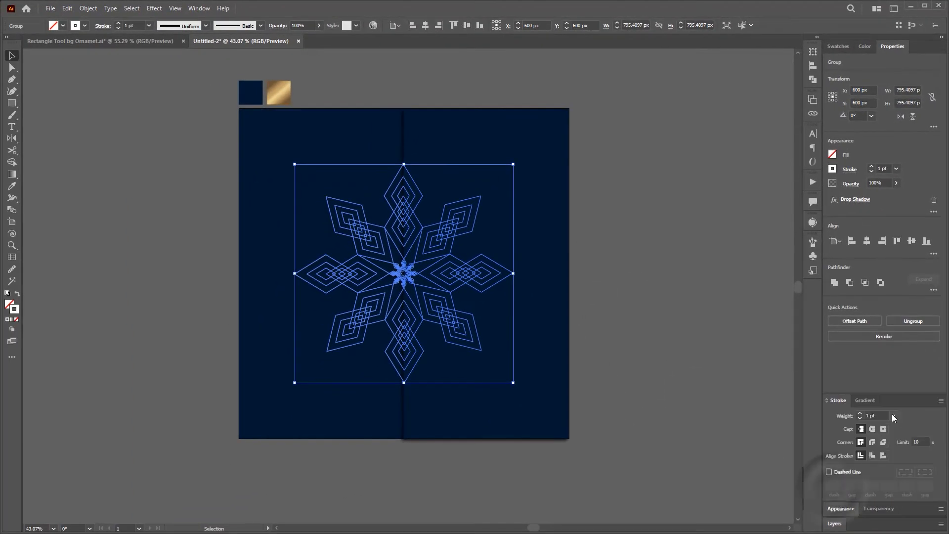
pyautogui.click(861, 413)
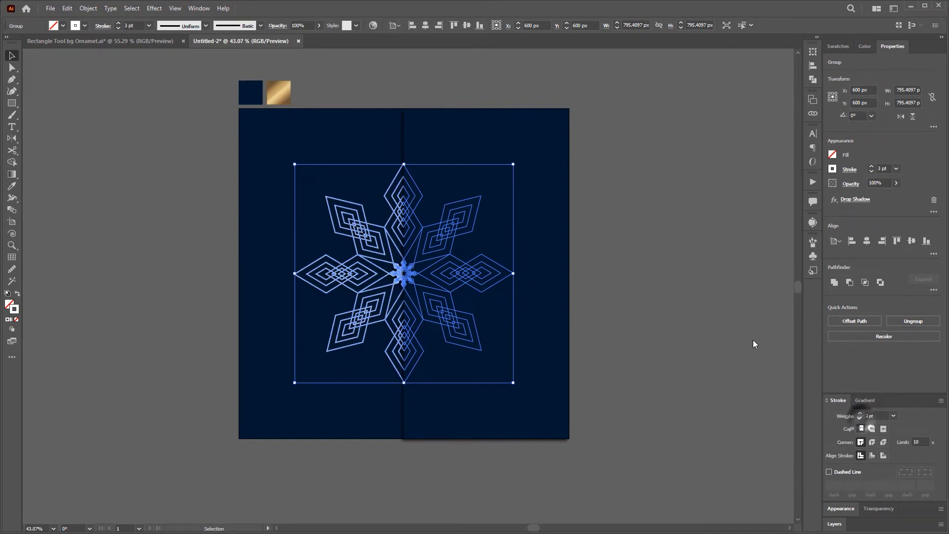
pyautogui.click(859, 419)
pyautogui.click(674, 272)
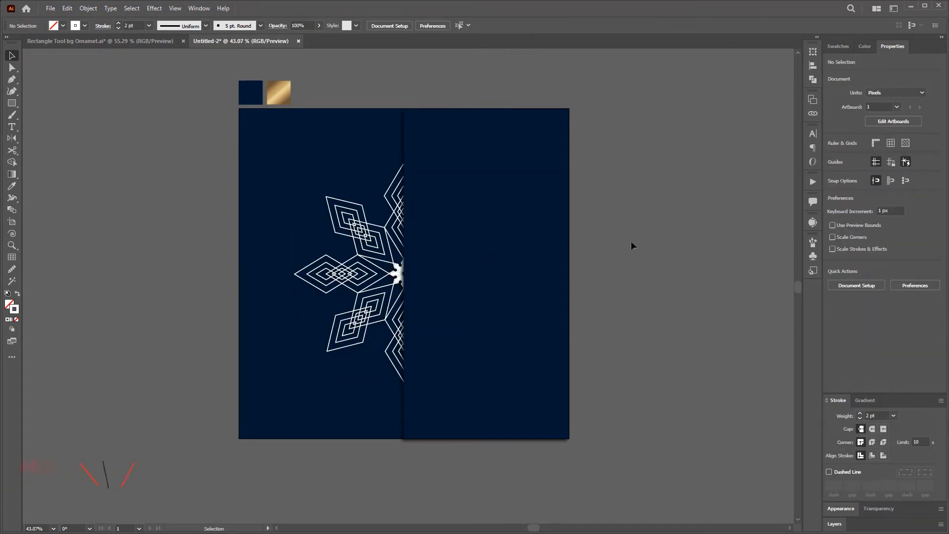
# Draw a square of about 130 px beside the artboard, turned into a diamond, and make two overlapping copies in a horizontal row
pyautogui.scroll(1, 491, 181)
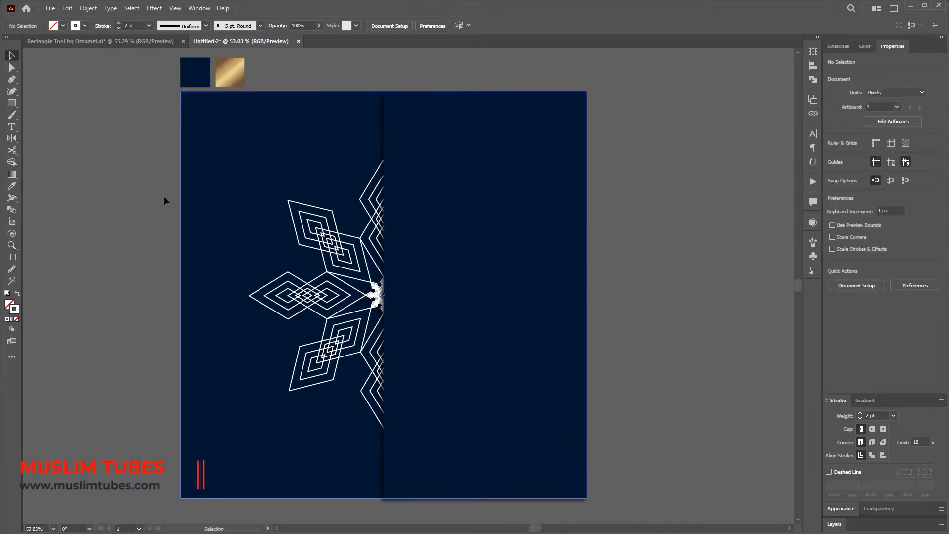
pyautogui.click(11, 104)
pyautogui.moveTo(65, 148)
pyautogui.mouseDown()
pyautogui.moveTo(108, 193)
pyautogui.moveTo(84, 211)
pyautogui.mouseUp()
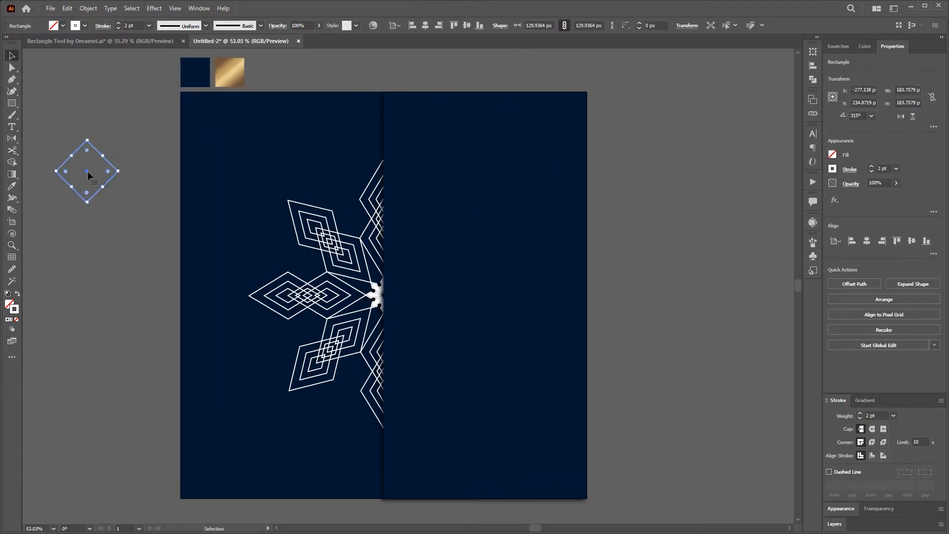
pyautogui.moveTo(87, 171); pyautogui.dragTo(106, 171)
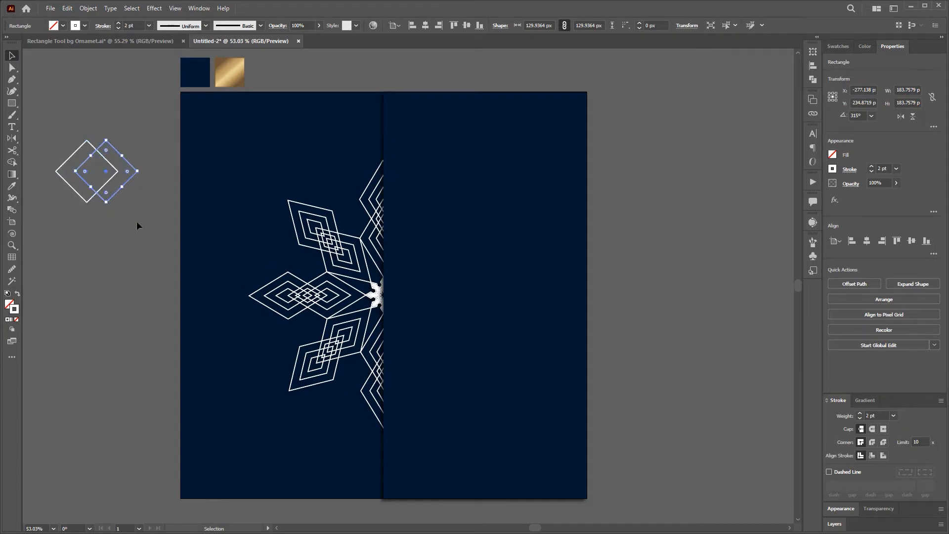
pyautogui.hotkey('ctrl', 'd')
# Convert the strokes of the three overlapping diamonds to outlines with Outline Stroke
pyautogui.moveTo(135, 231); pyautogui.dragTo(142, 183)
pyautogui.click(88, 9)
pyautogui.moveTo(166, 241)
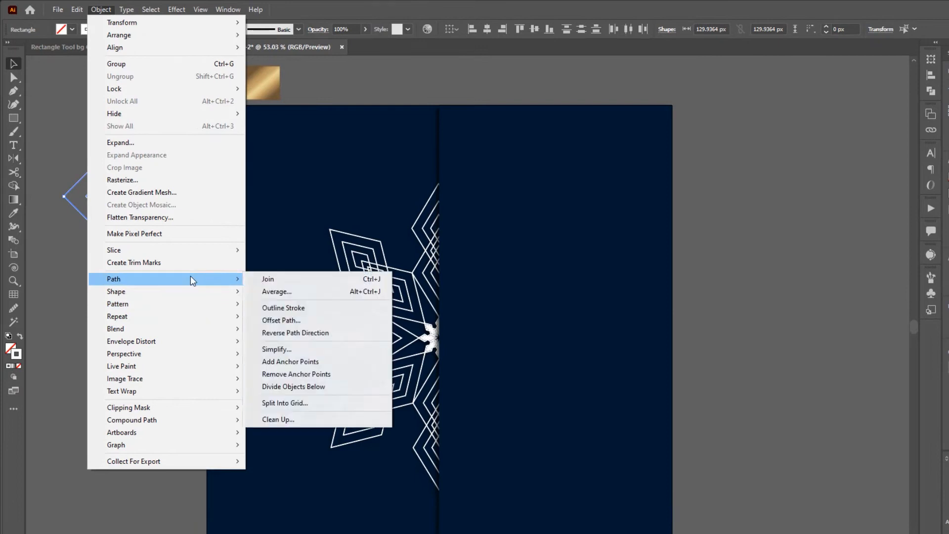
pyautogui.click(289, 309)
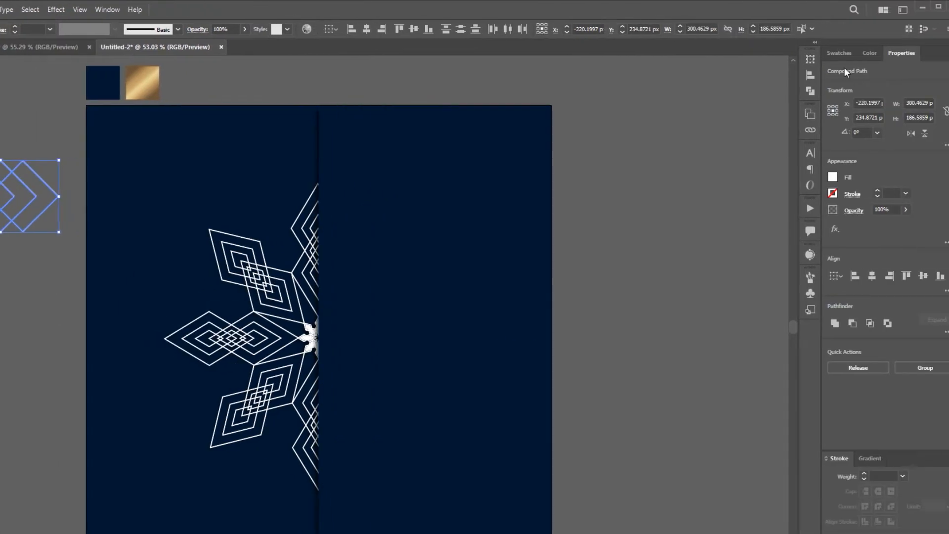
# Fill the outlined diamonds with black and add them to the swatches as a new pattern
pyautogui.press('F6')
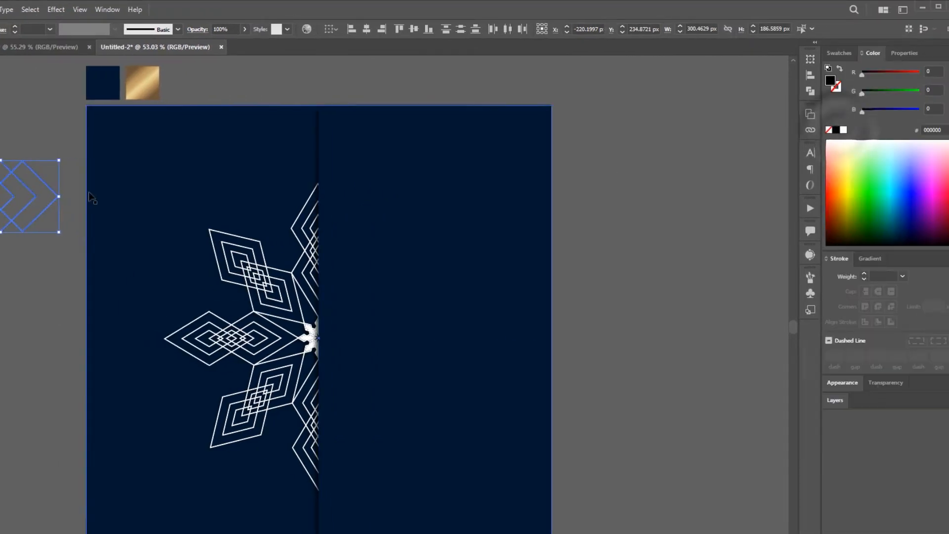
pyautogui.click(839, 53)
pyautogui.moveTo(39, 196); pyautogui.dragTo(902, 154)
# Edit the new diamond pattern so its tile width is 242 px, and finish the pattern editing
pyautogui.doubleClick(875, 113)
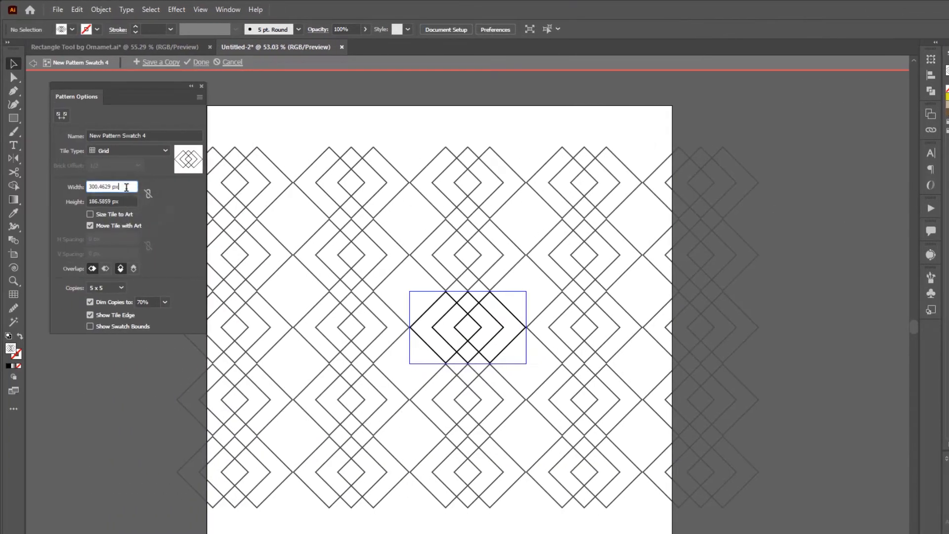
pyautogui.press('Down')
pyautogui.press('Down')
pyautogui.press('Down')
pyautogui.press('Down')
pyautogui.press('Down')
pyautogui.press('Down')
pyautogui.press('Down')
pyautogui.press('Down')
pyautogui.press('Down')
pyautogui.press('Down')
pyautogui.press('Down')
pyautogui.press('Down')
pyautogui.press('Down')
pyautogui.press('Down')
pyautogui.press('Down')
pyautogui.press('Down')
pyautogui.press('Down')
pyautogui.press('Down')
pyautogui.press('Down')
pyautogui.press('Down')
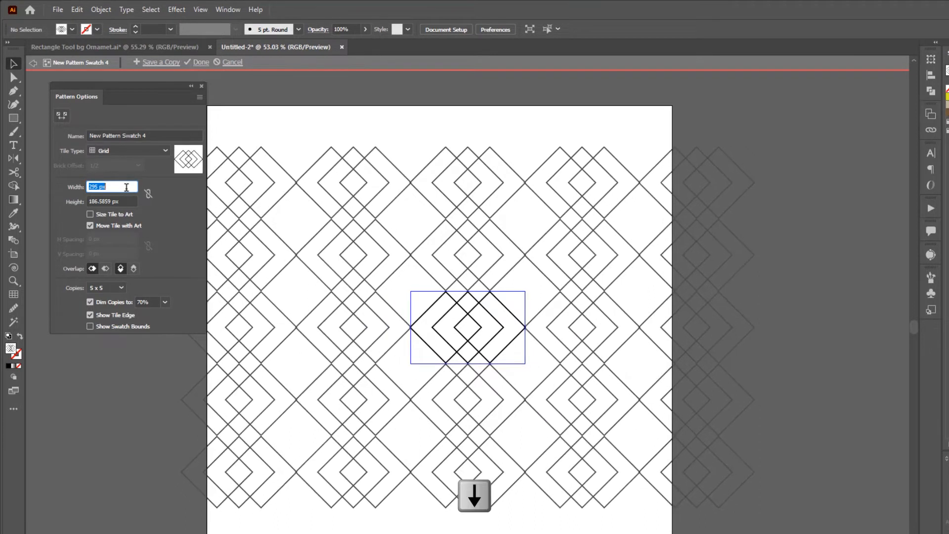
pyautogui.press('Down')
pyautogui.press('Down')
pyautogui.press('Down')
pyautogui.press('Down')
pyautogui.press('Down')
pyautogui.press('Down')
pyautogui.press('Down')
pyautogui.press('Down')
pyautogui.press('Down')
pyautogui.press('Down')
pyautogui.press('Down')
pyautogui.press('Down')
pyautogui.press('Down')
pyautogui.press('Down')
pyautogui.press('Down')
pyautogui.press('Down')
pyautogui.press('Down')
pyautogui.press('Down')
pyautogui.press('Down')
pyautogui.press('Down')
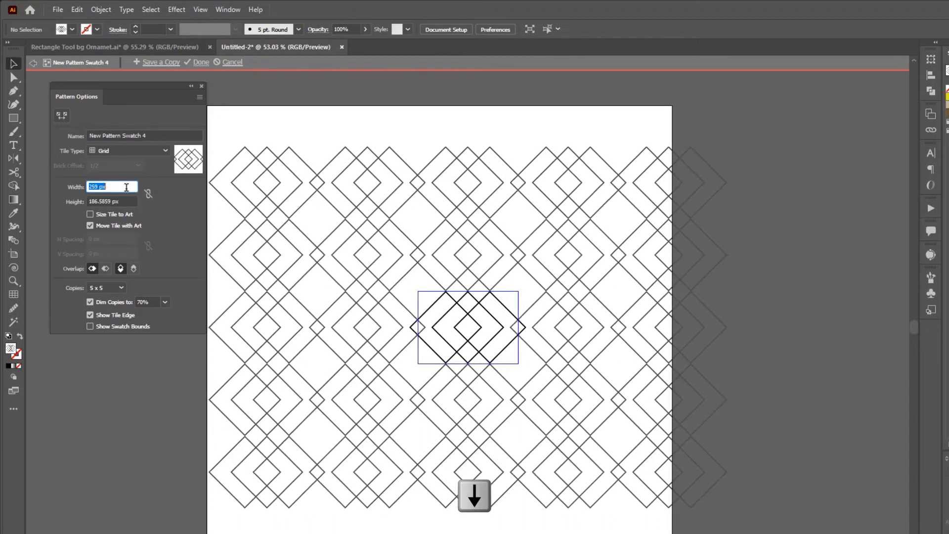
pyautogui.press('Down')
pyautogui.press('Down')
pyautogui.press('Down')
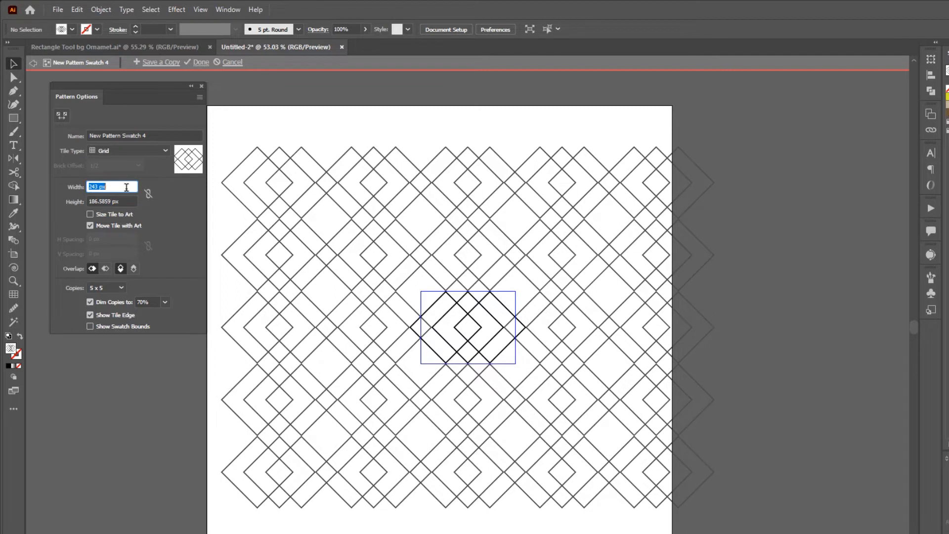
pyautogui.press('Down')
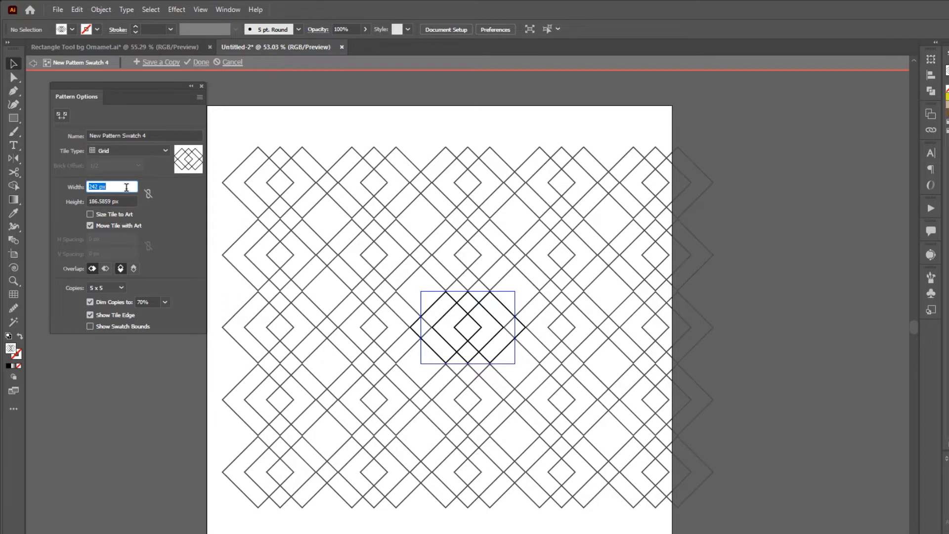
pyautogui.click(201, 63)
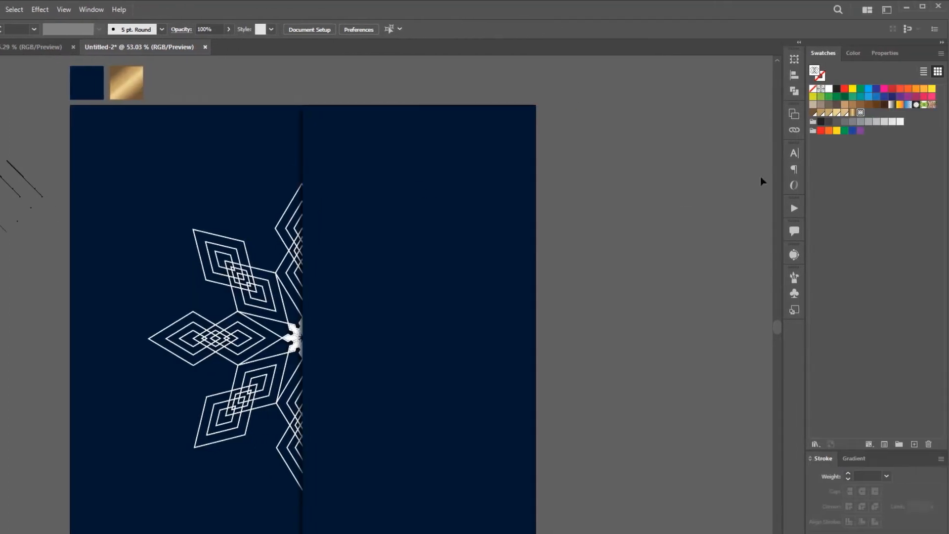
# Place the pattern swatch's artwork beside the artboard and remove its protruding side tips with the Shape Builder tool
pyautogui.moveTo(855, 114); pyautogui.dragTo(264, 275)
pyautogui.click(14, 185)
pyautogui.moveTo(202, 266); pyautogui.dragTo(214, 282)
pyautogui.moveTo(326, 243)
pyautogui.mouseDown()
pyautogui.moveTo(319, 286)
pyautogui.moveTo(349, 274)
pyautogui.mouseUp()
pyautogui.press('v')
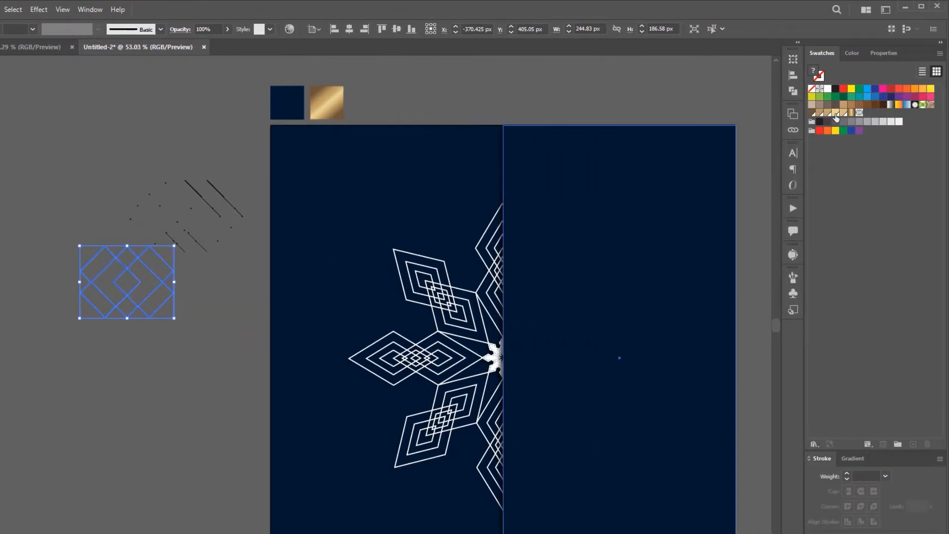
# Create a pattern brush from the trimmed diamond artwork, choosing a colorization method for it
pyautogui.click(793, 278)
pyautogui.click(747, 408)
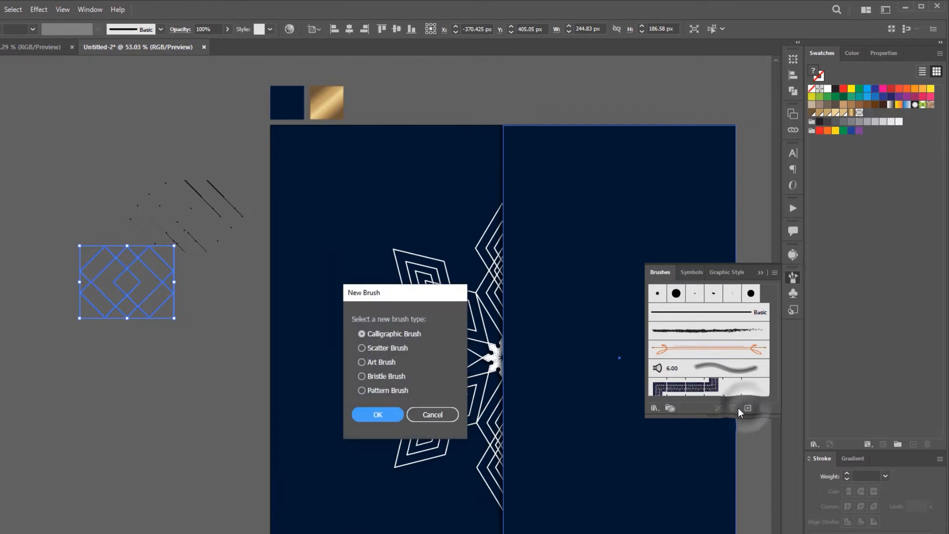
pyautogui.click(376, 390)
pyautogui.click(376, 414)
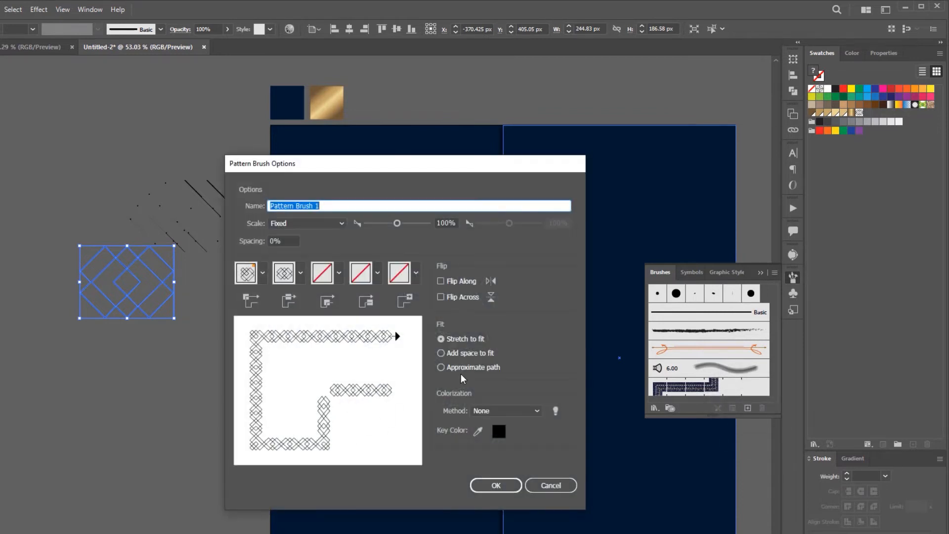
pyautogui.click(498, 414)
pyautogui.click(493, 434)
pyautogui.click(495, 485)
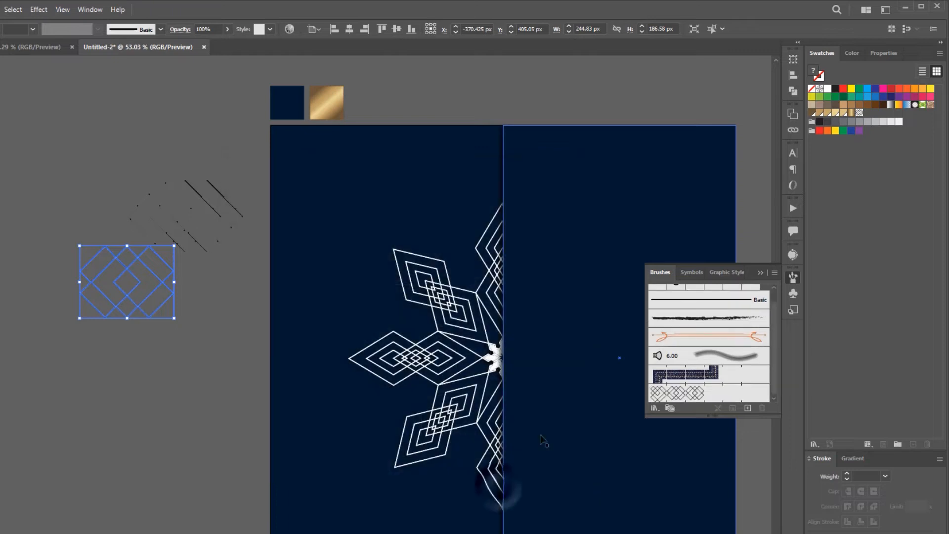
pyautogui.click(761, 272)
# Draw an unfilled rectangle with a white stroke over the whole artboard
pyautogui.moveTo(640, 255); pyautogui.dragTo(465, 224)
pyautogui.click(642, 193)
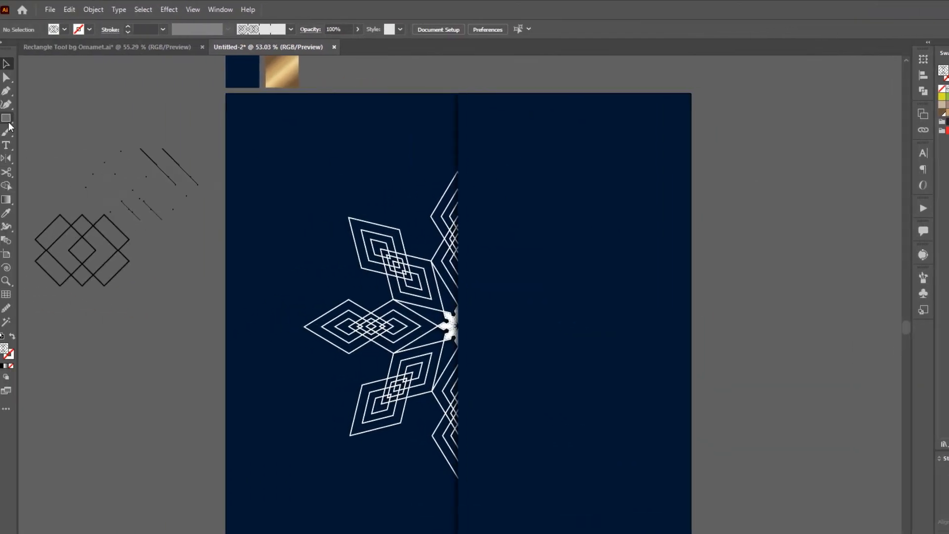
pyautogui.click(13, 118)
pyautogui.press('/')
pyautogui.press('x')
pyautogui.press(',')
pyautogui.moveTo(233, 93)
pyautogui.mouseDown()
pyautogui.moveTo(741, 533)
pyautogui.moveTo(699, 533)
pyautogui.mouseUp()
pyautogui.press('v')
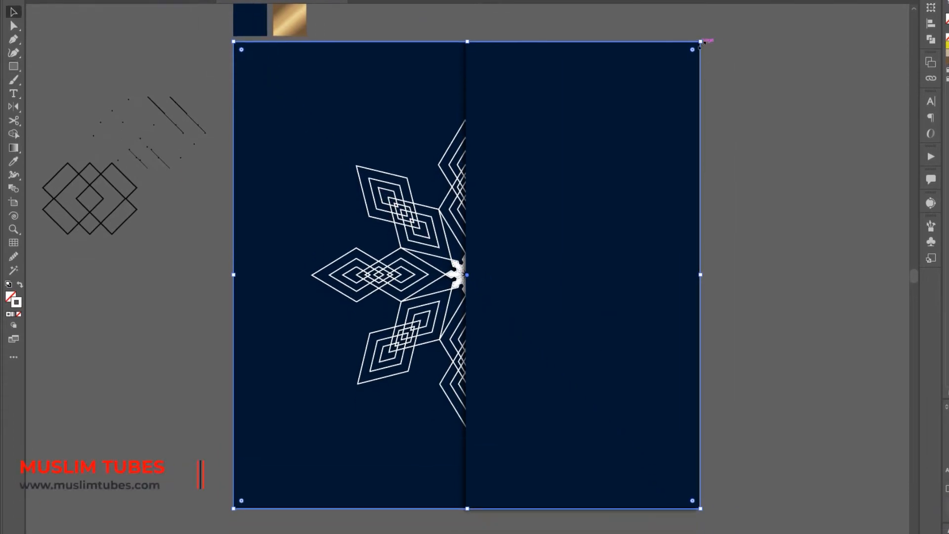
# Shrink the white-stroked rectangle evenly inside the artboard edges and place it beneath the navy cover rectangle in the layer order
pyautogui.moveTo(701, 43); pyautogui.dragTo(677, 72)
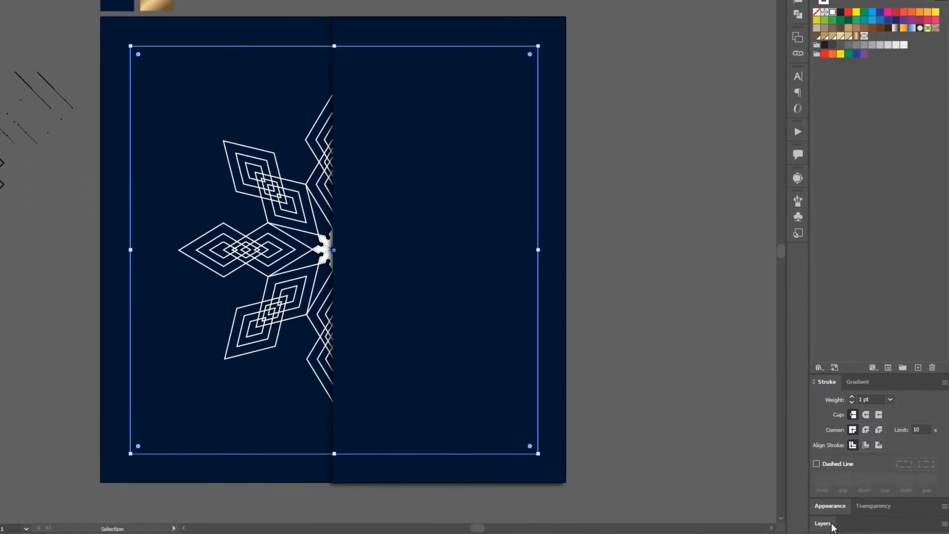
pyautogui.click(831, 524)
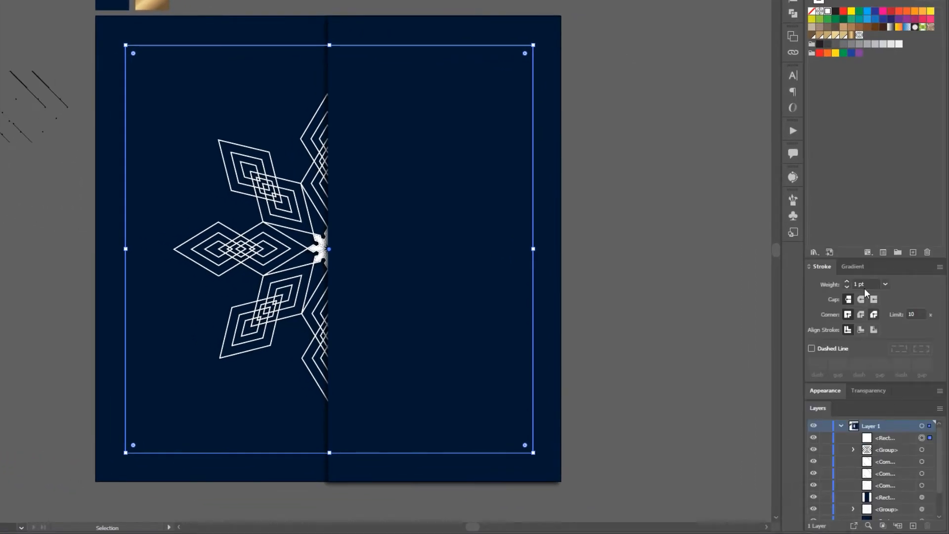
pyautogui.doubleClick(820, 266)
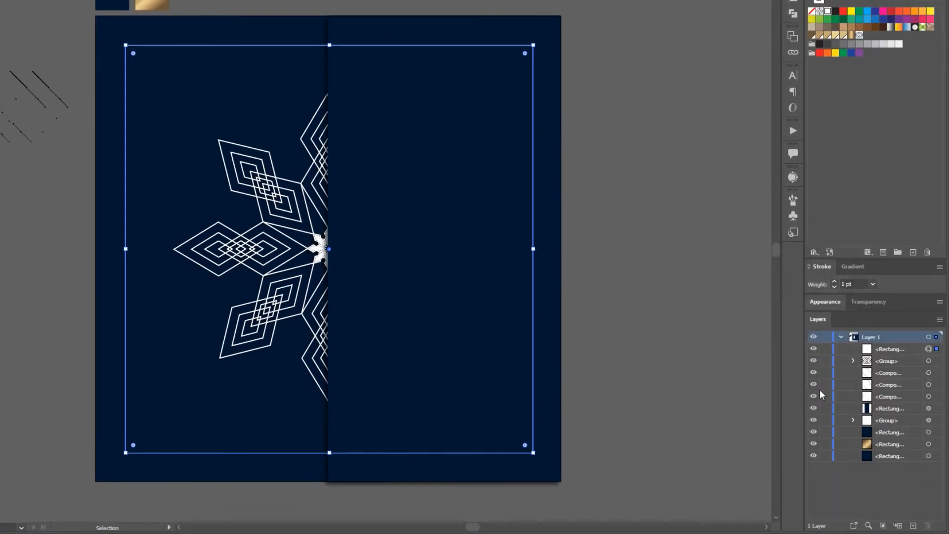
pyautogui.moveTo(898, 352); pyautogui.dragTo(898, 415)
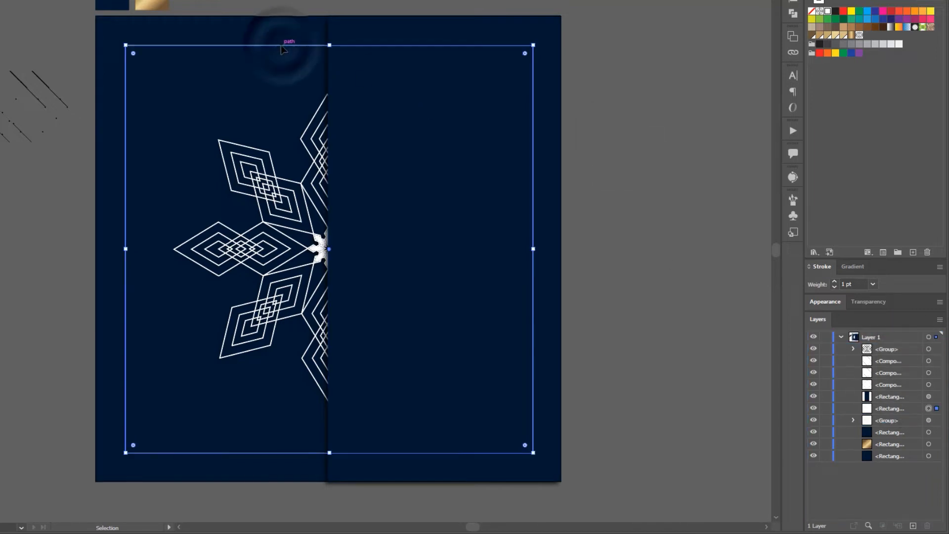
# Apply the custom diamond pattern brush to the inset rectangle's stroke and set its weight to 0.25 pt
pyautogui.click(797, 200)
pyautogui.click(695, 313)
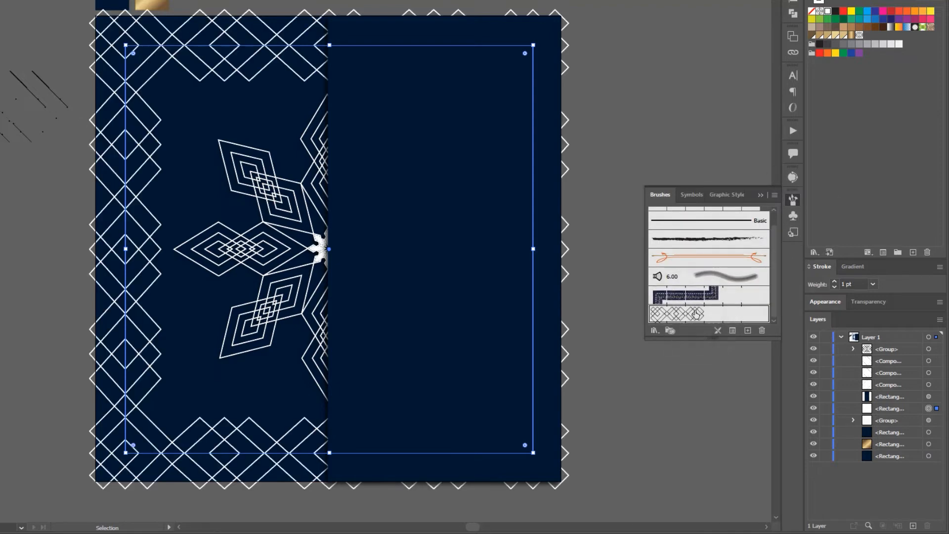
pyautogui.click(823, 266)
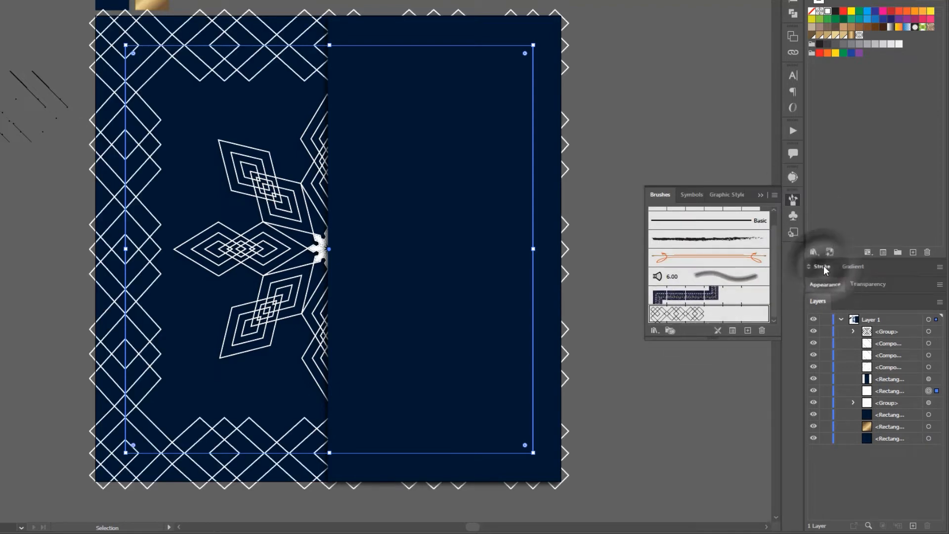
pyautogui.click(847, 242)
pyautogui.click(846, 242)
pyautogui.click(847, 242)
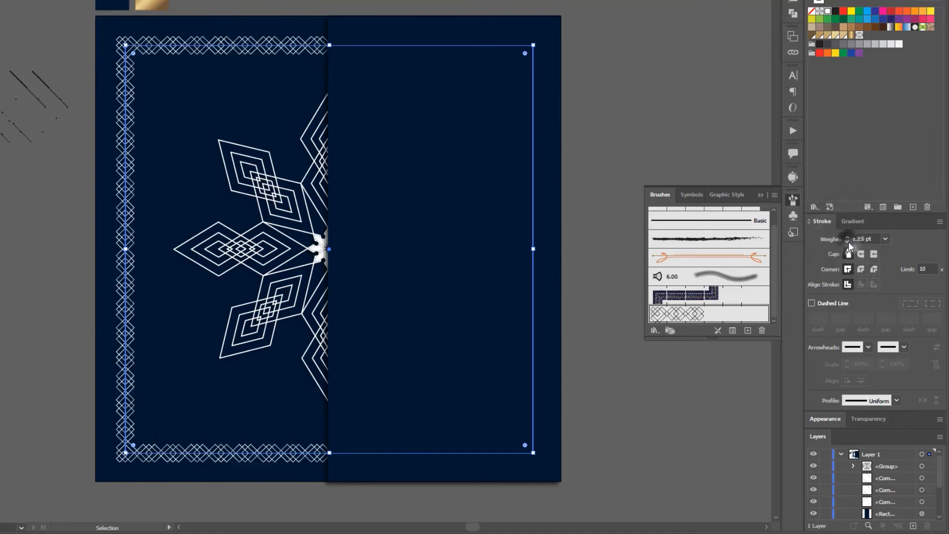
pyautogui.click(759, 195)
pyautogui.click(656, 88)
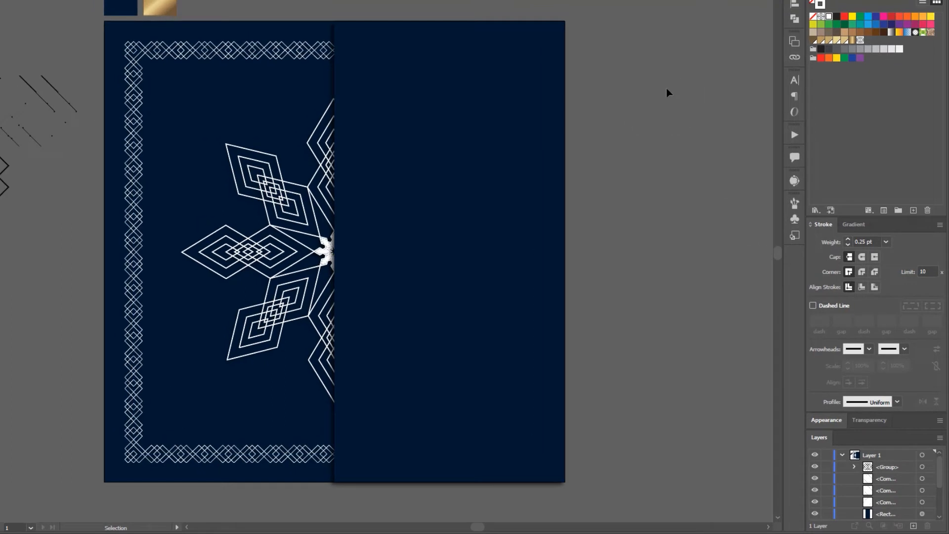
# Apply a Diffuse Glow effect with a graininess of 6 to the navy rectangle covering the right half
pyautogui.click(550, 189)
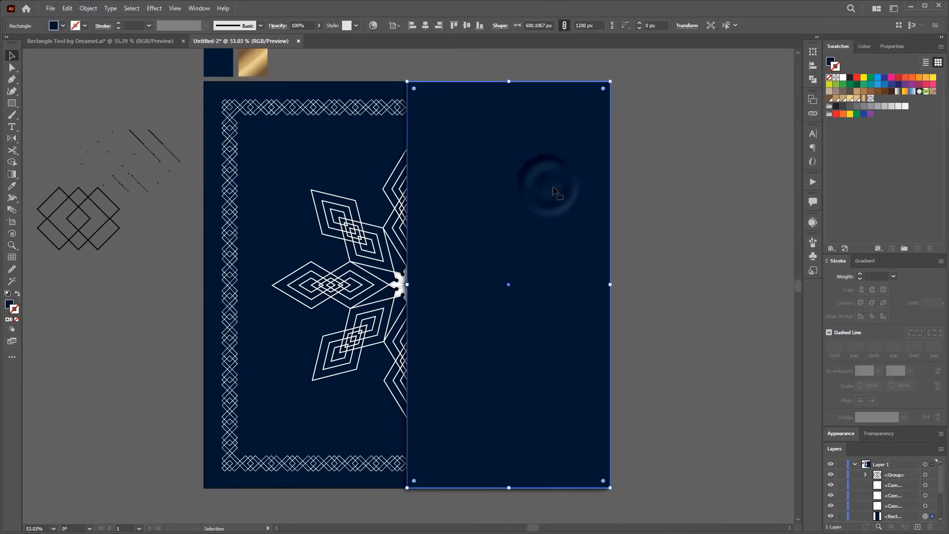
pyautogui.click(154, 8)
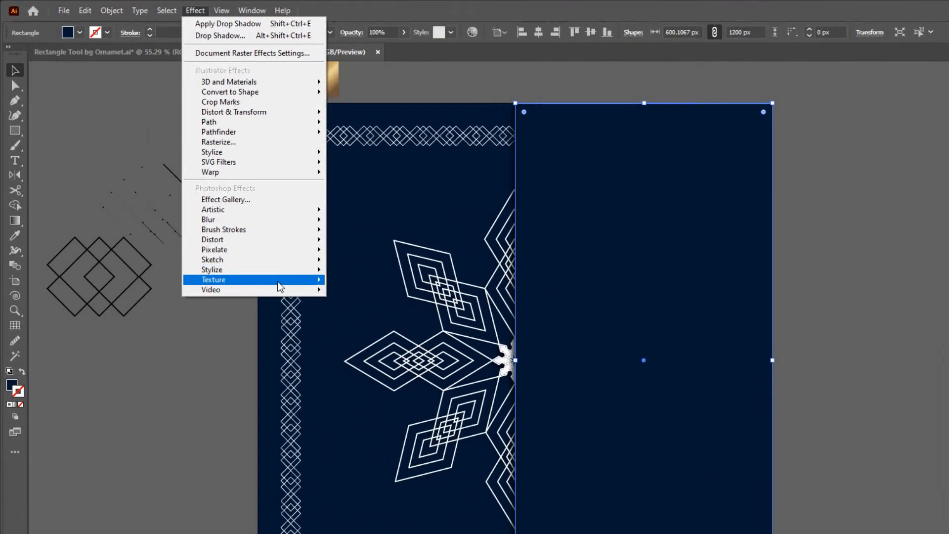
pyautogui.moveTo(305, 282)
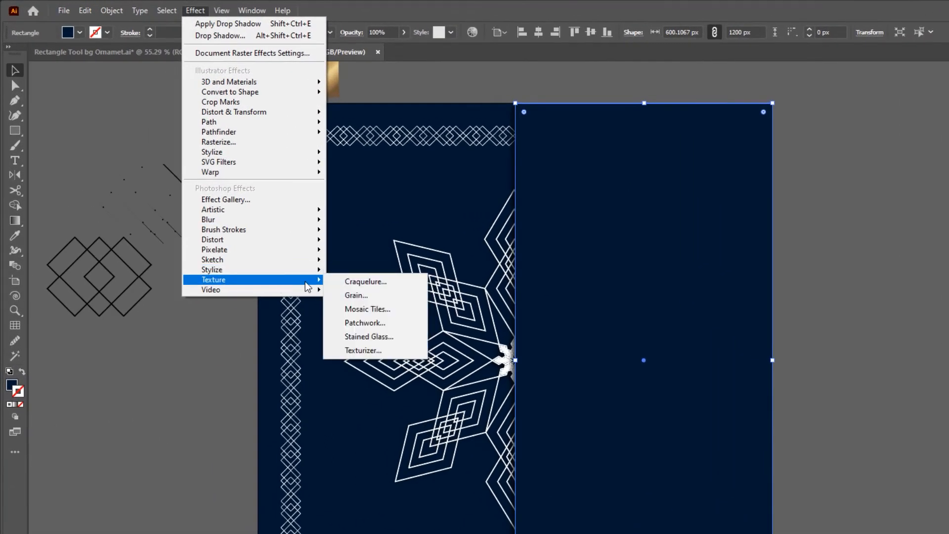
pyautogui.click(376, 351)
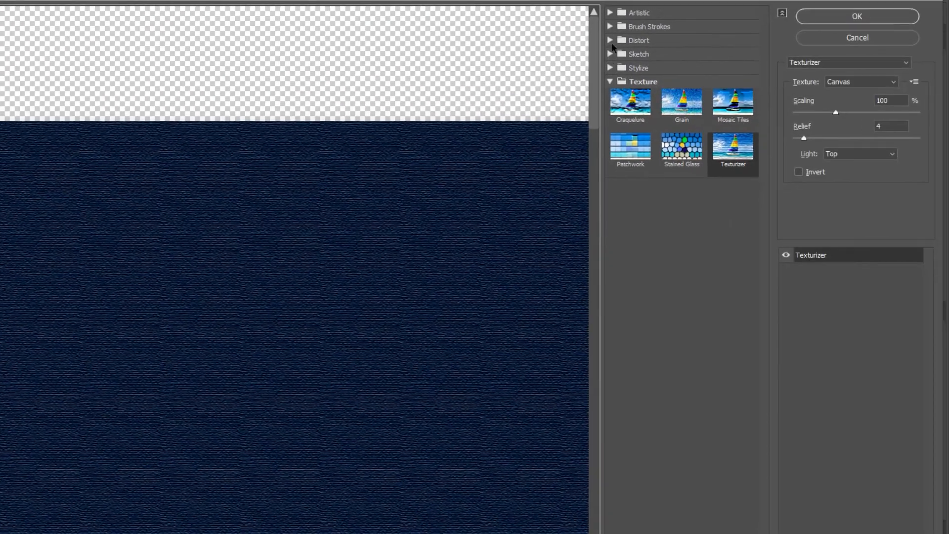
pyautogui.click(611, 41)
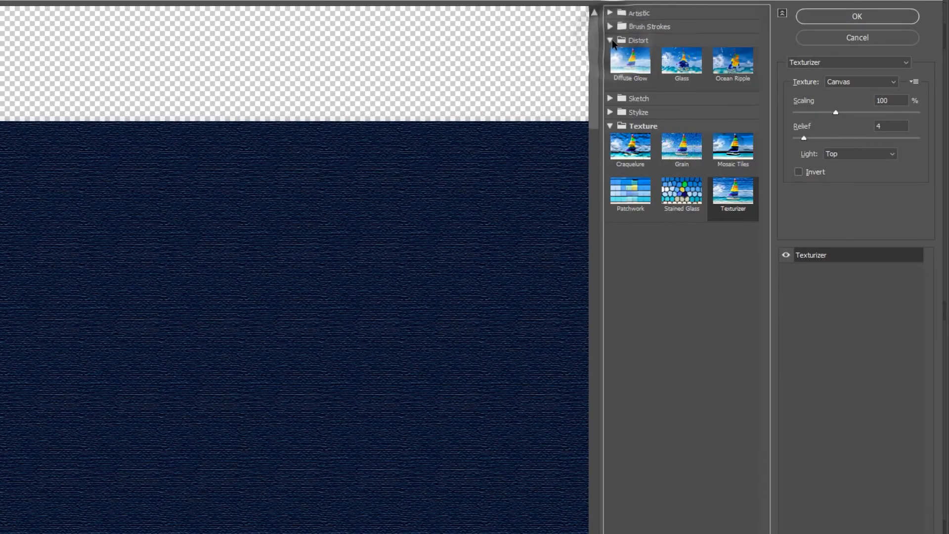
pyautogui.click(635, 64)
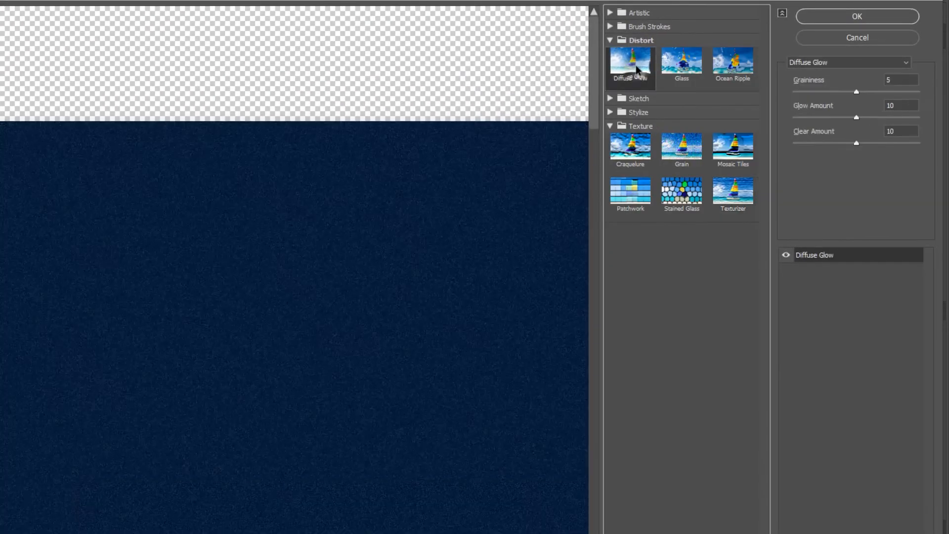
pyautogui.click(869, 92)
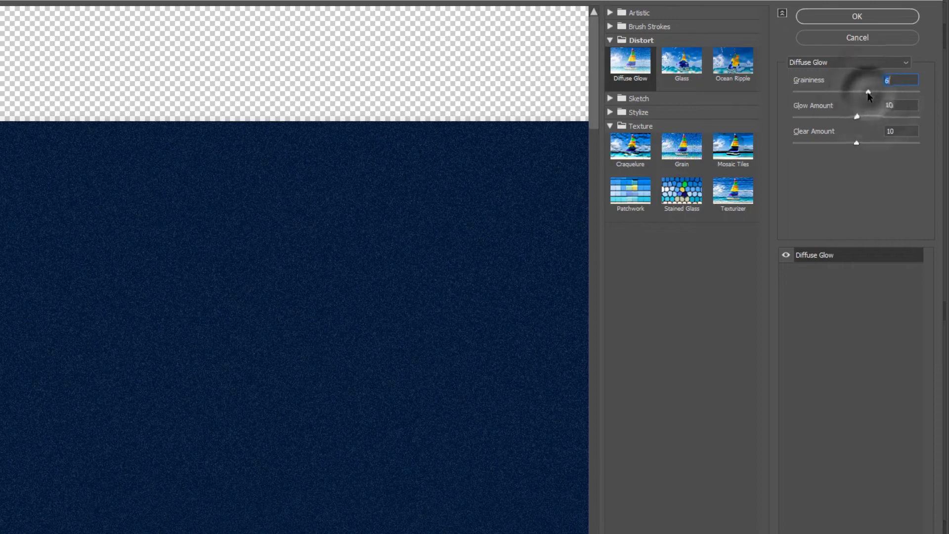
pyautogui.click(867, 16)
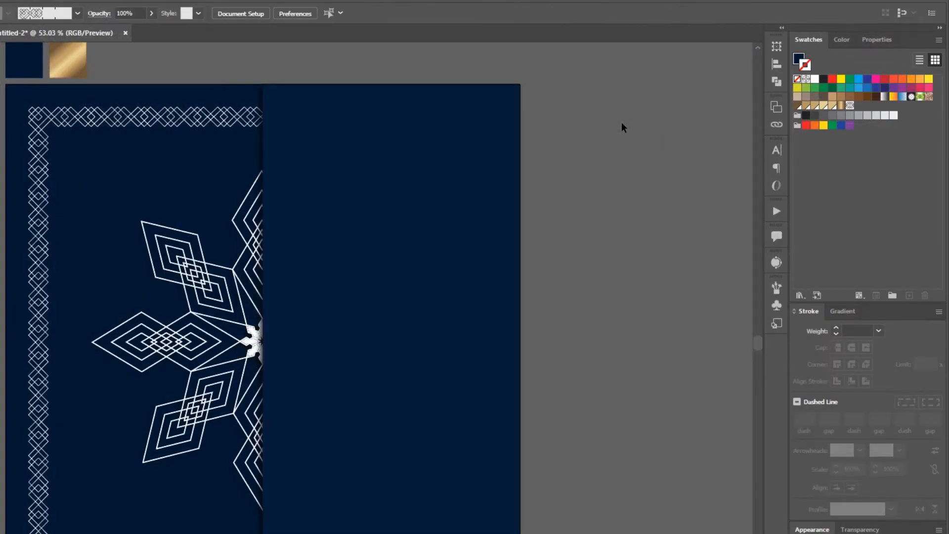
pyautogui.click(565, 195)
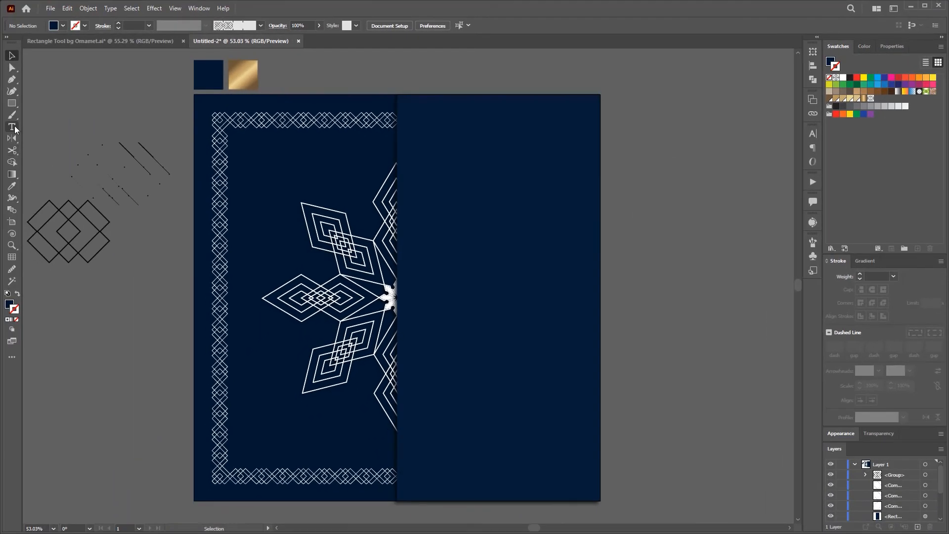
# Place a text object on the right half and set it to Berkshire Swash at 48 pt
pyautogui.click(12, 127)
pyautogui.click(480, 260)
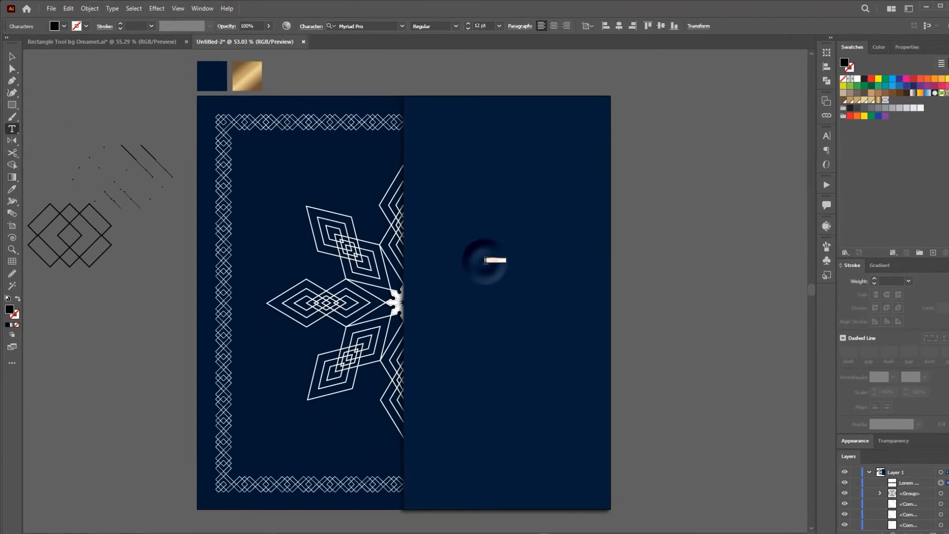
pyautogui.click(595, 31)
pyautogui.click(614, 219)
pyautogui.click(467, 31)
pyautogui.write('ber')
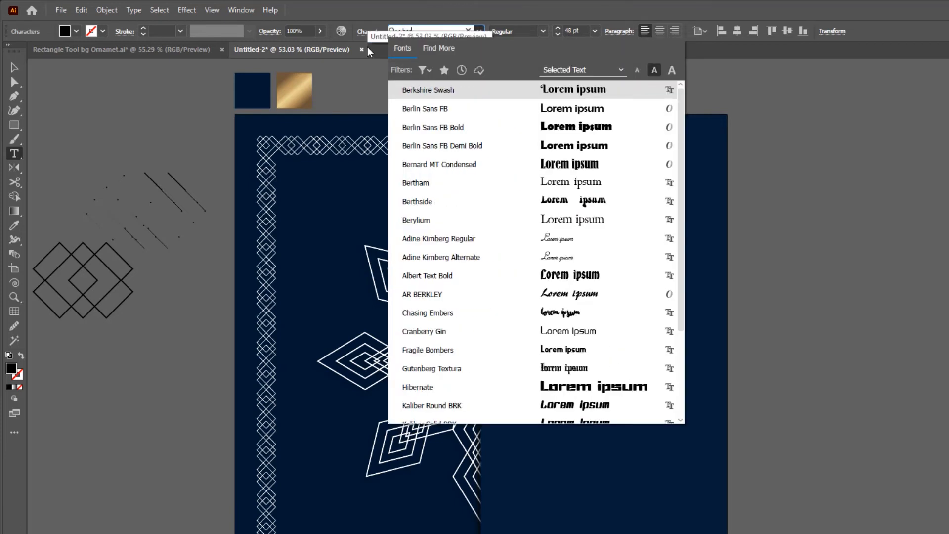
pyautogui.click(469, 92)
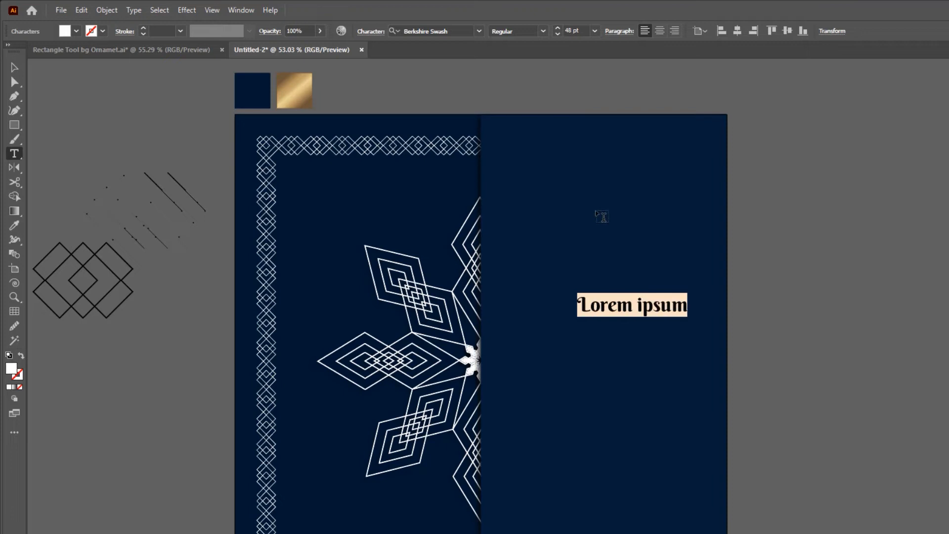
# Replace the placeholder text with "Ornamental Background" on two lines and center-align the paragraph
pyautogui.write('Ornamental')
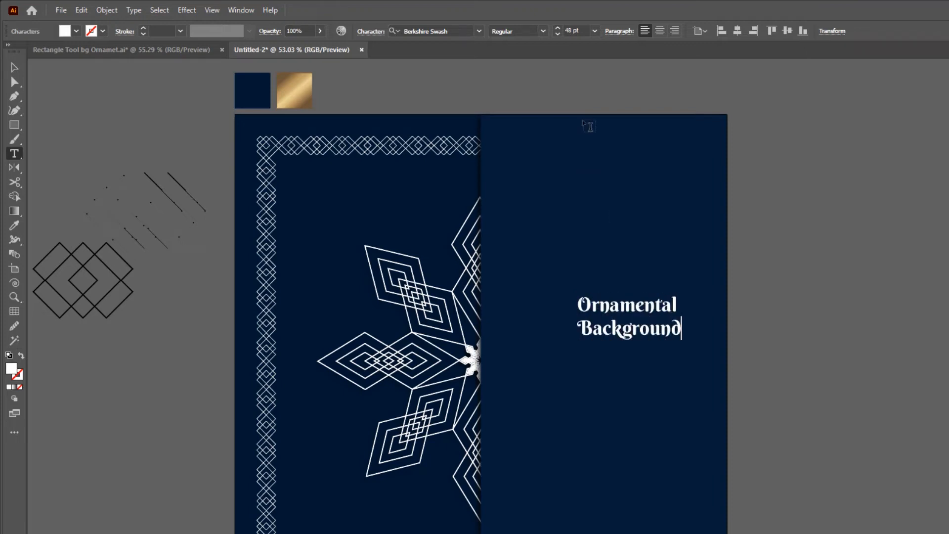
pyautogui.hotkey('ctrl', 'a')
pyautogui.click(659, 31)
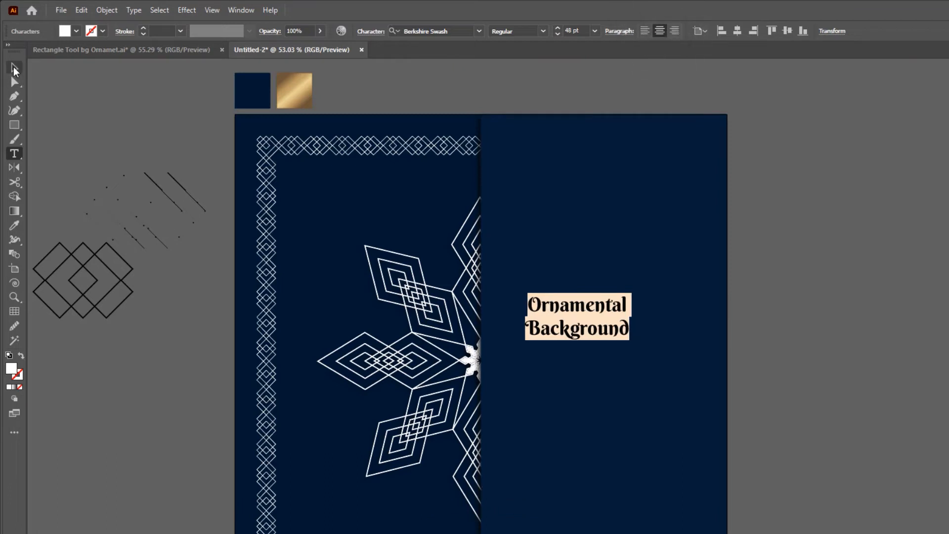
# Enlarge the title to about 92 pt on the right half and center it vertically on the artboard
pyautogui.click(15, 68)
pyautogui.moveTo(571, 306); pyautogui.dragTo(598, 335)
pyautogui.moveTo(656, 370); pyautogui.dragTo(704, 392)
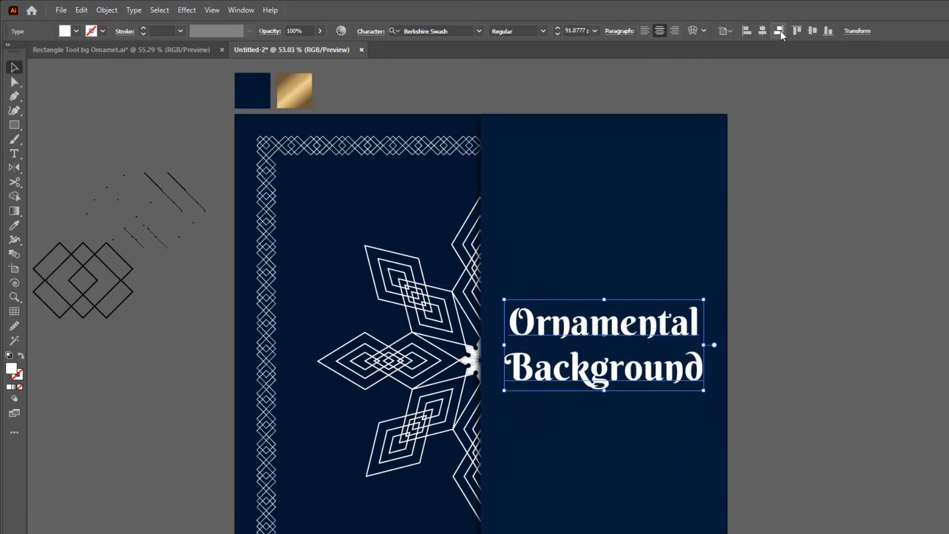
pyautogui.click(812, 30)
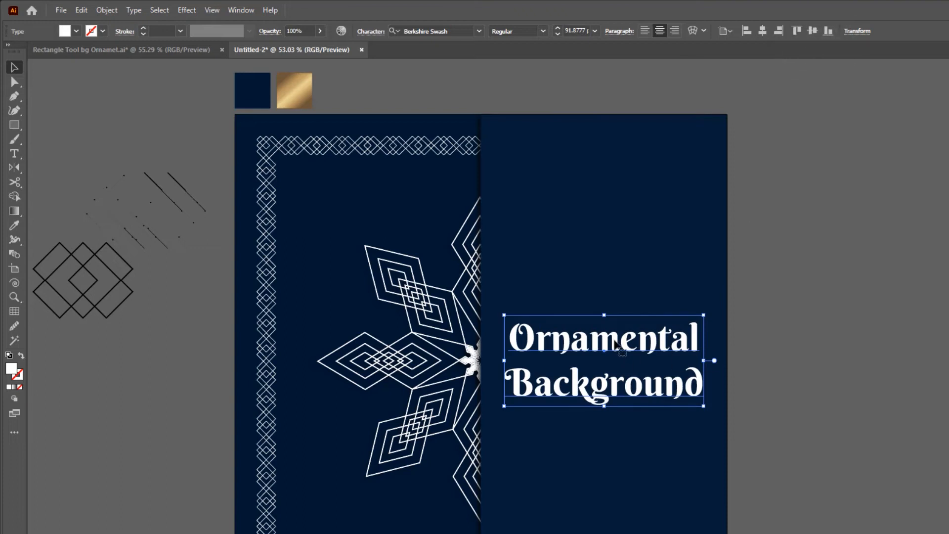
pyautogui.click(804, 318)
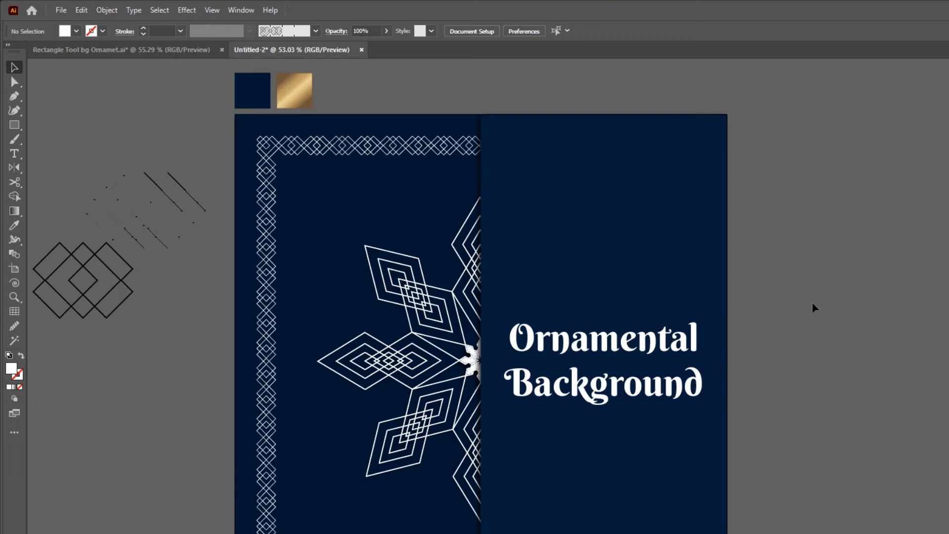
# Save the document to the Desktop as an Adobe Illustrator file named "Ornament Background"
pyautogui.click(61, 10)
pyautogui.click(81, 134)
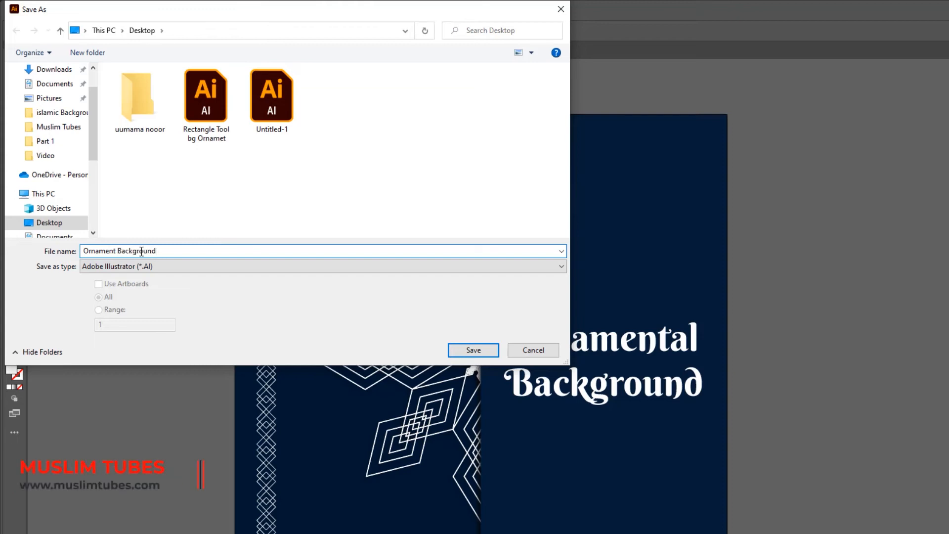
pyautogui.press('Return')
pyautogui.click(638, 516)
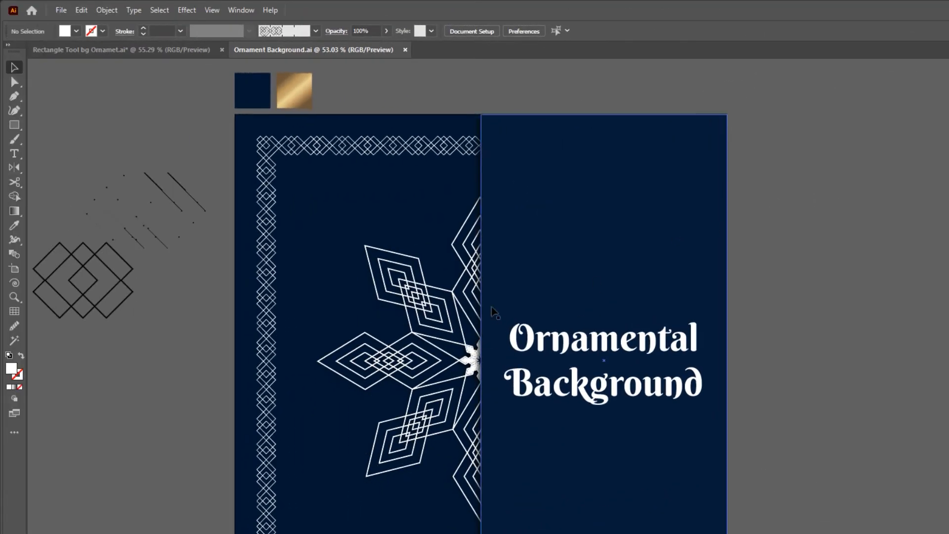
# Convert the title to outlines and fill it with the gold gradient sampled from the square above the artboard
pyautogui.click(430, 307)
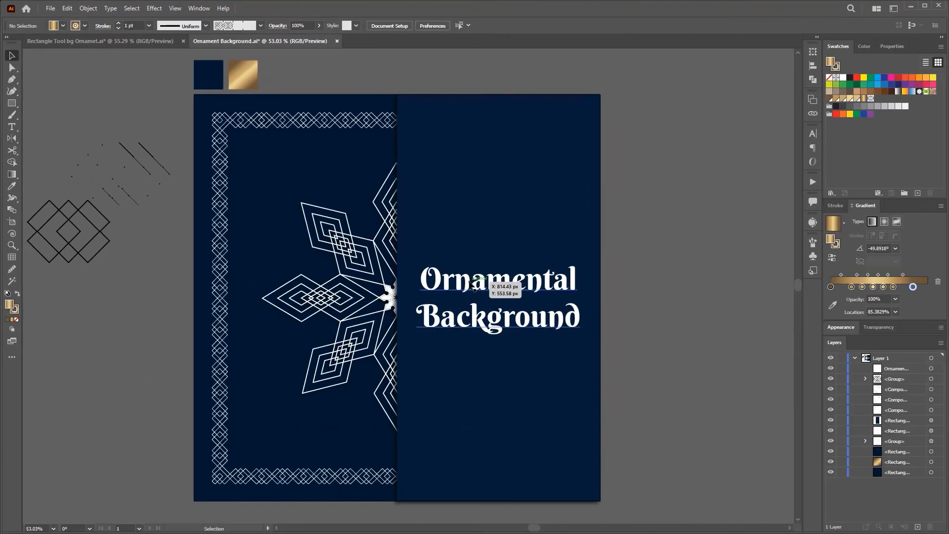
pyautogui.rightClick(566, 339)
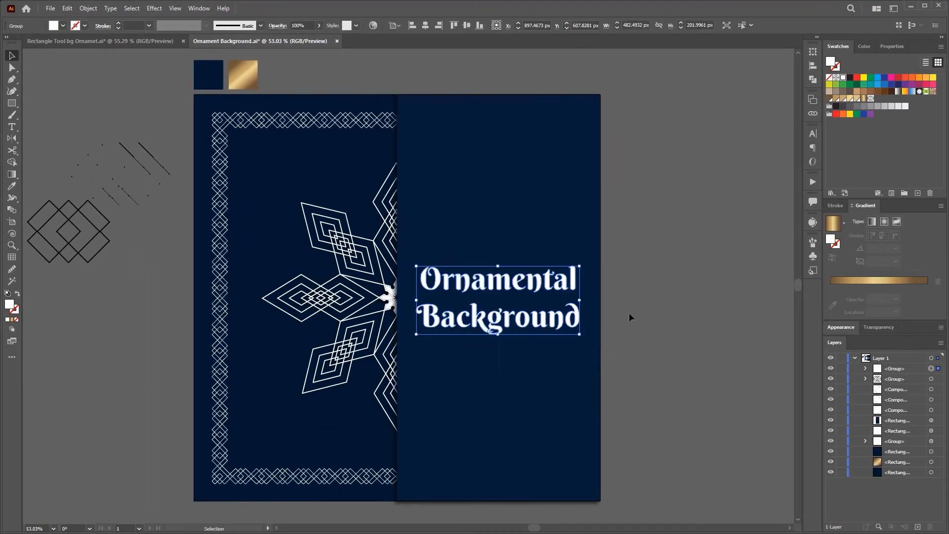
pyautogui.press('i')
pyautogui.click(243, 74)
pyautogui.press('v')
pyautogui.click(716, 321)
# Run the gold gradient diagonally across the whole title, from its upper-right end to its lower-left end
pyautogui.click(498, 278)
pyautogui.press('g')
pyautogui.moveTo(572, 253); pyautogui.dragTo(461, 365)
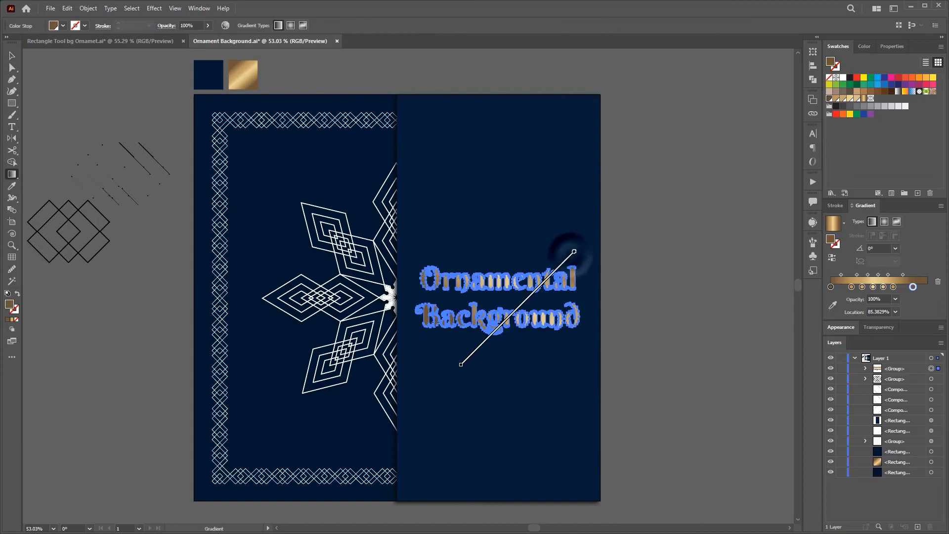
pyautogui.moveTo(583, 243); pyautogui.dragTo(517, 286)
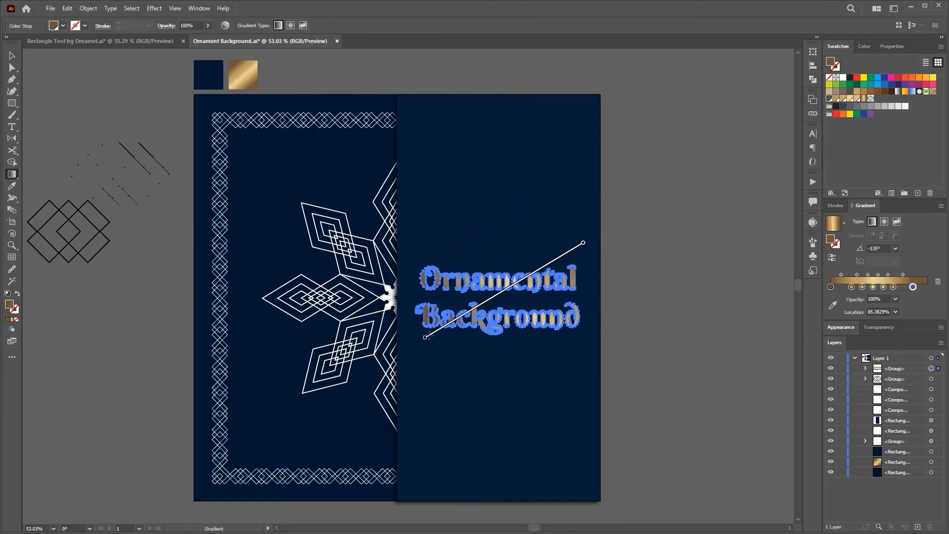
pyautogui.moveTo(421, 337); pyautogui.dragTo(422, 338)
pyautogui.hotkey('ctrl', 'shift', 'a')
pyautogui.press('v')
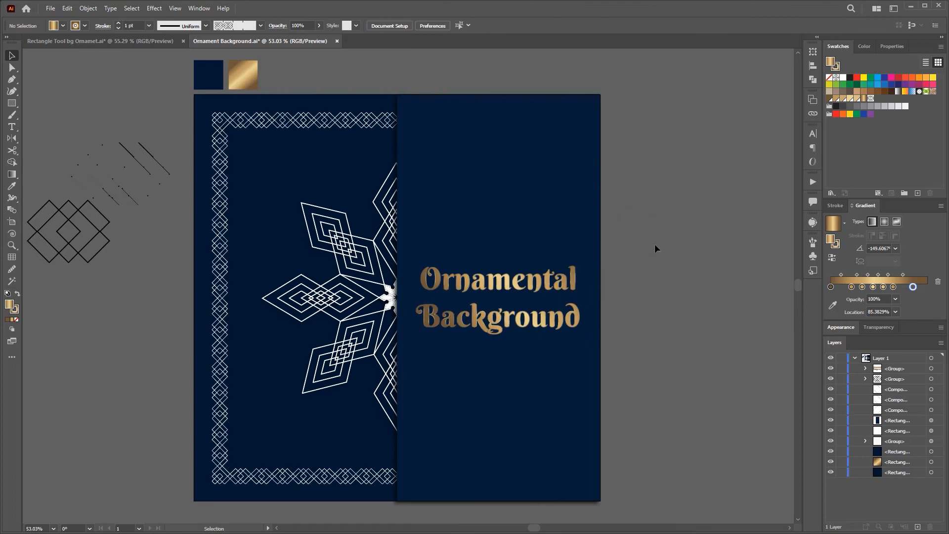
# Set the title outlines to no stroke, keeping the gold gradient as their fill
pyautogui.click(455, 281)
pyautogui.click(469, 281)
pyautogui.click(14, 309)
pyautogui.click(16, 319)
pyautogui.click(9, 303)
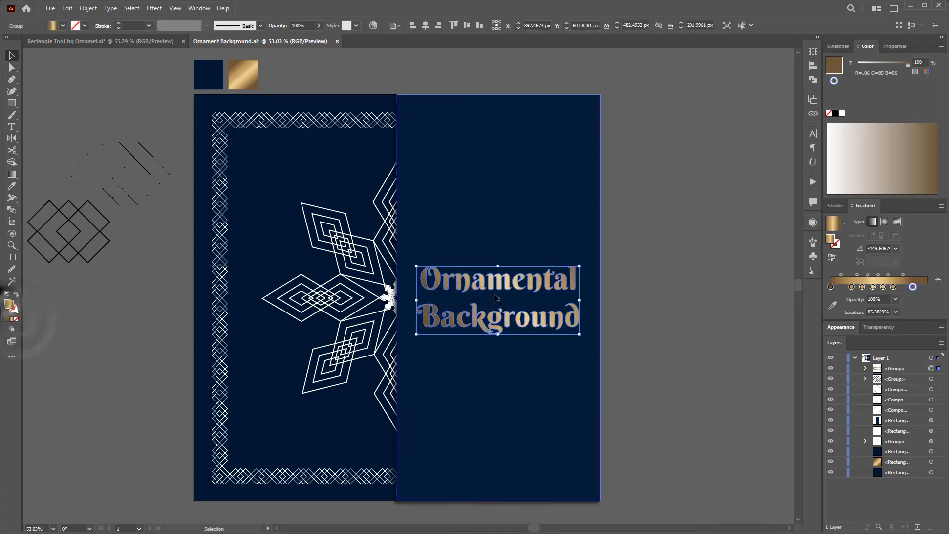
pyautogui.click(639, 232)
# Apply the gold gradient to the snowflake ornament's stroke
pyautogui.click(345, 239)
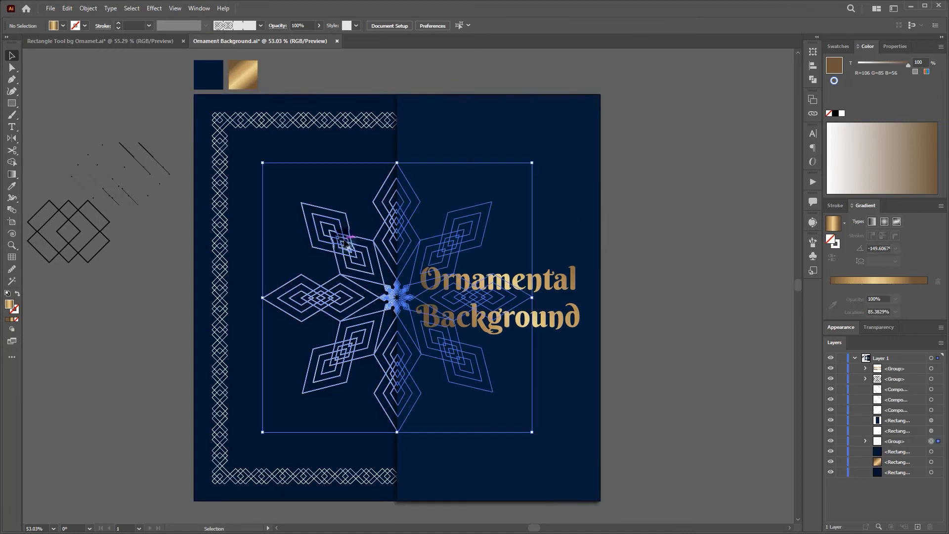
pyautogui.click(14, 310)
pyautogui.click(12, 319)
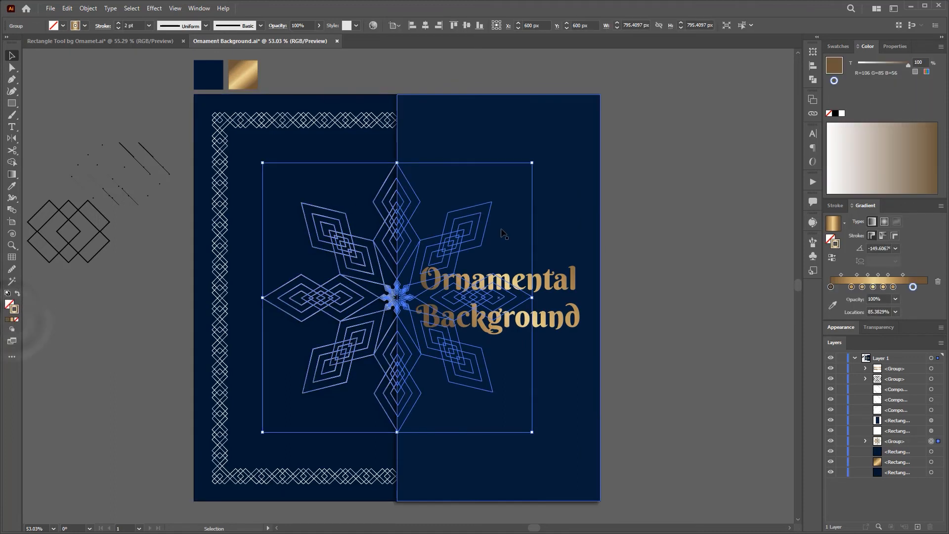
# Change the snowflake ornament's gold stroke gradient to a radial gradient
pyautogui.click(884, 222)
pyautogui.click(724, 215)
# Expand the appearance of the diamond-brush frame and apply the gold radial gradient to its strokes
pyautogui.click(332, 120)
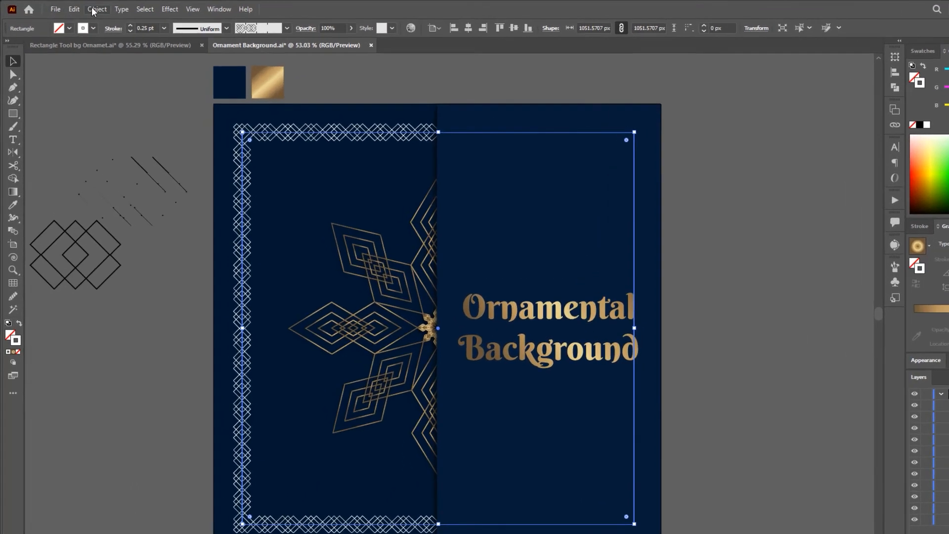
pyautogui.click(93, 11)
pyautogui.click(121, 153)
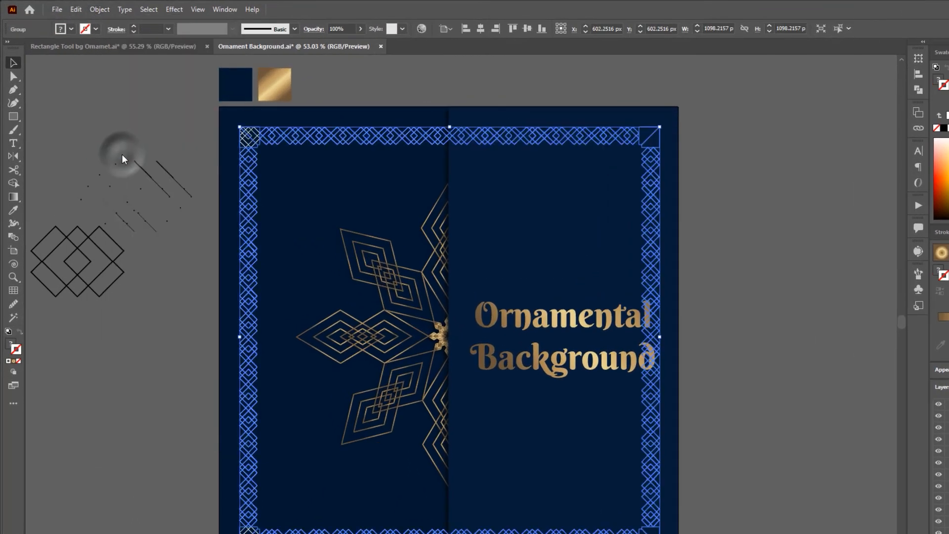
pyautogui.click(178, 132)
pyautogui.click(280, 133)
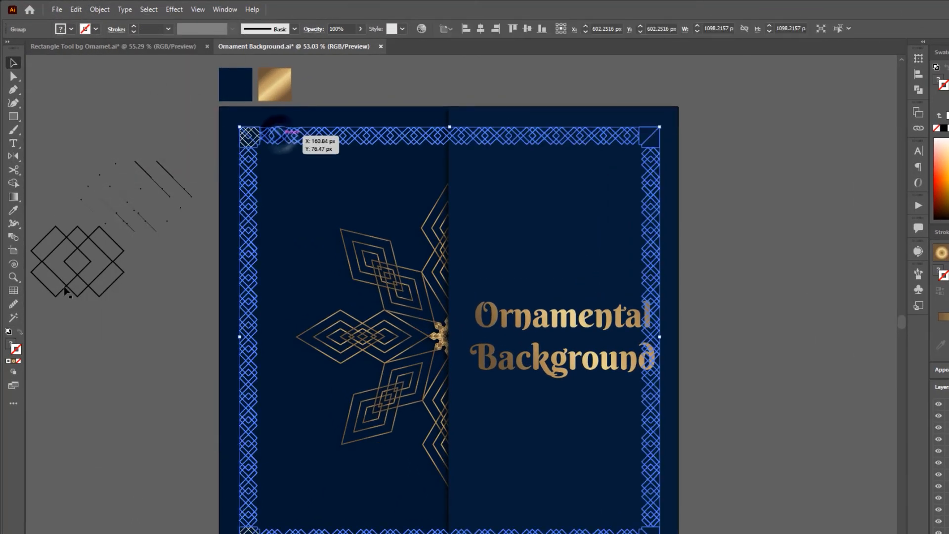
pyautogui.click(15, 363)
pyautogui.click(171, 247)
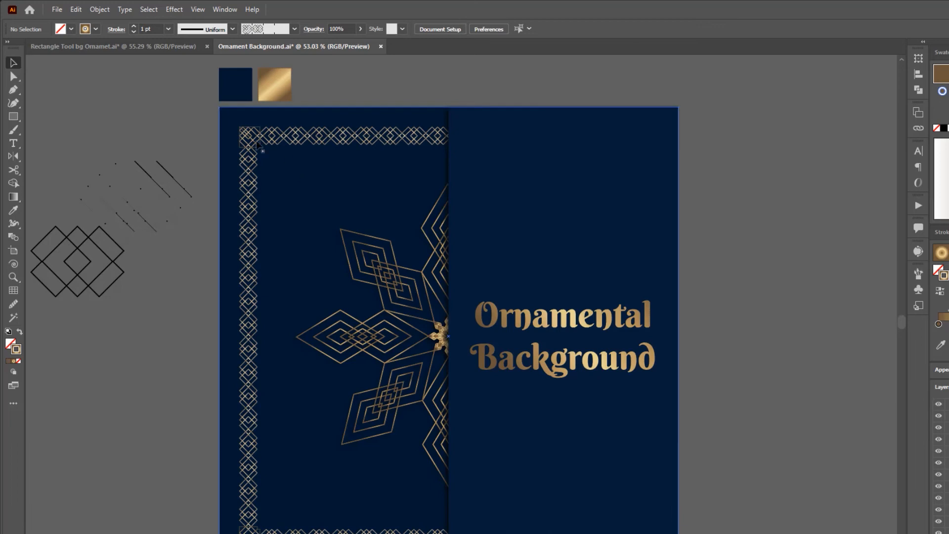
# Isolate the horizontal border's clip group at the frame's upper-left corner and delete its visible clipping path
pyautogui.moveTo(247, 124); pyautogui.dragTo(498, 307)
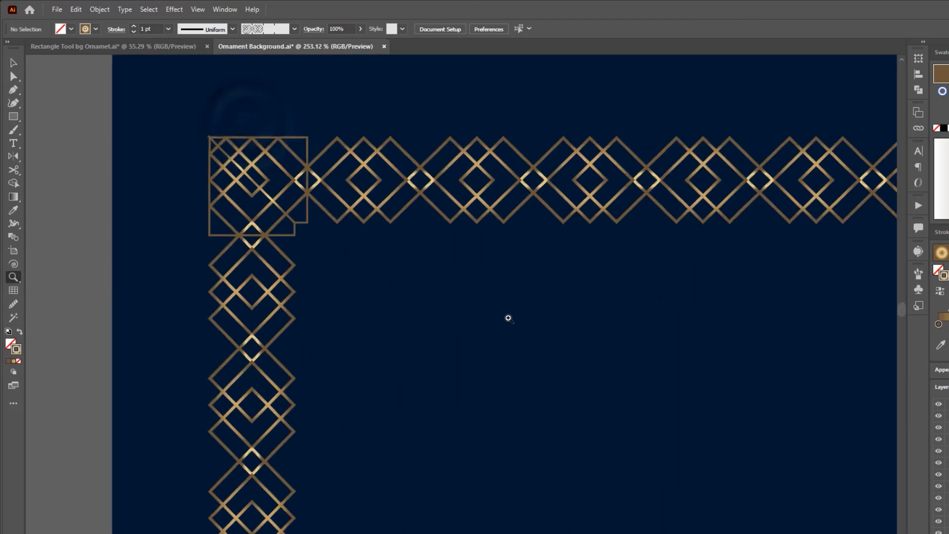
pyautogui.click(306, 141)
pyautogui.doubleClick(307, 141)
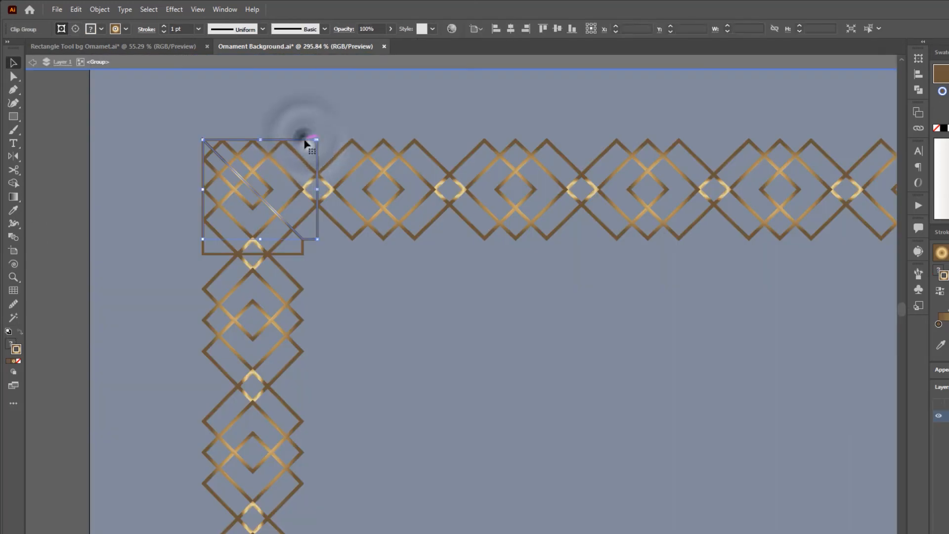
pyautogui.doubleClick(307, 141)
pyautogui.doubleClick(302, 143)
pyautogui.press('Delete')
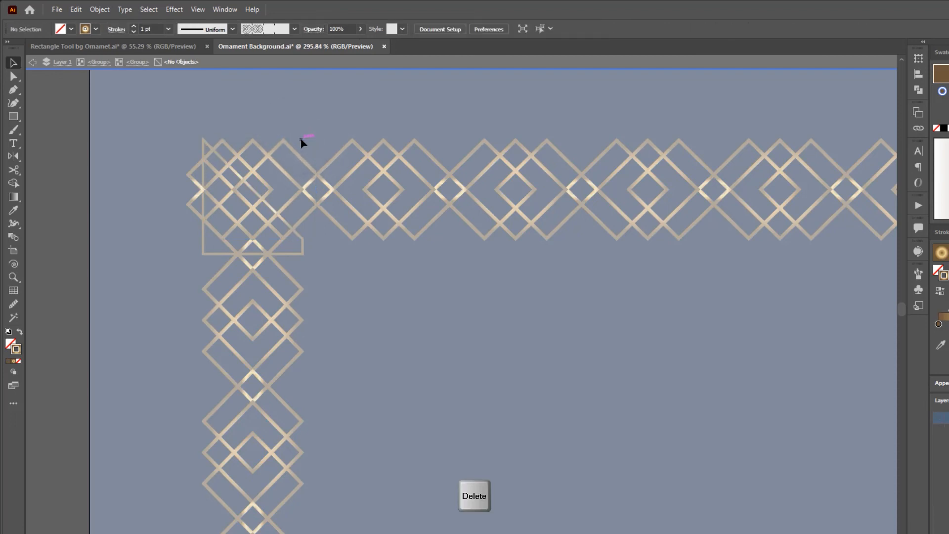
# Delete the clipping path of the vertical border's clip group at the frame's upper-left corner and leave isolation mode
pyautogui.doubleClick(202, 238)
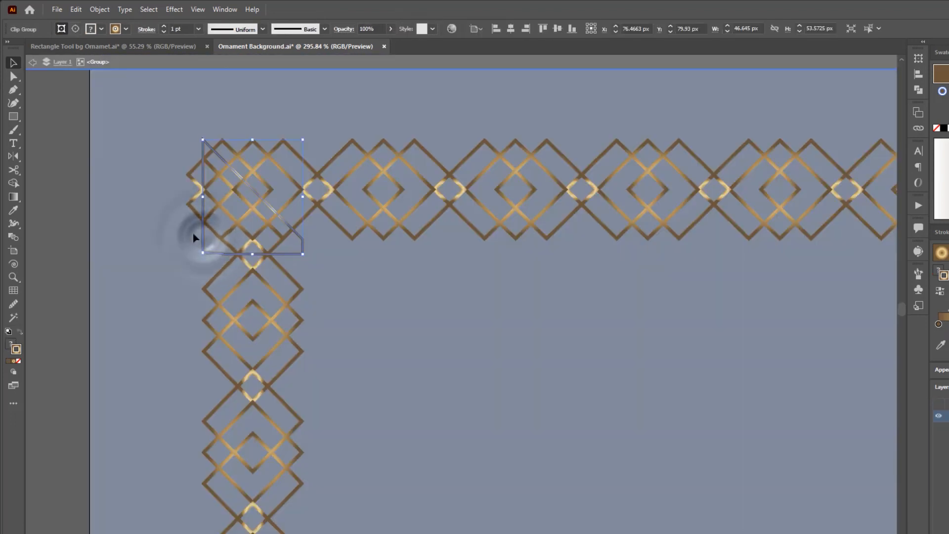
pyautogui.doubleClick(207, 235)
pyautogui.doubleClick(206, 235)
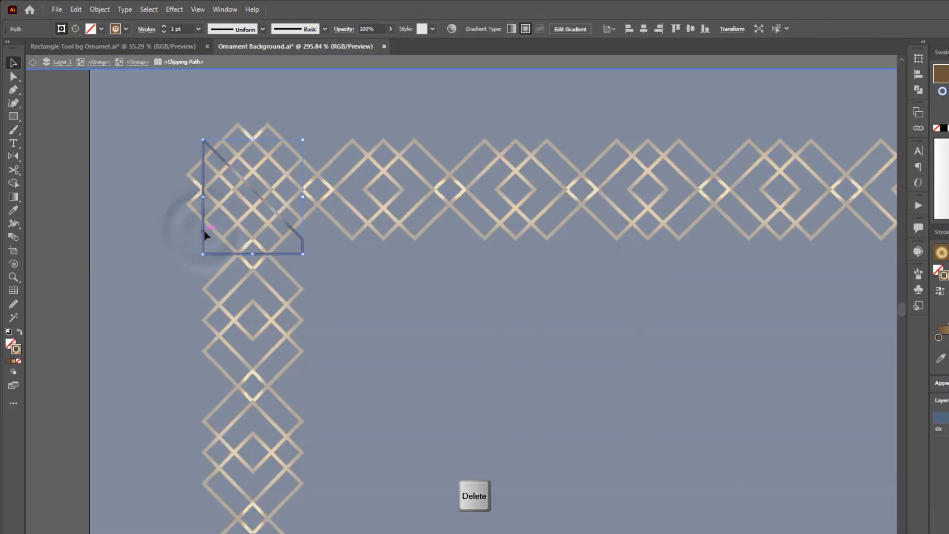
pyautogui.press('Delete')
pyautogui.doubleClick(297, 251)
# Delete the clipping path of the vertical border's clip group at the frame's lower-left corner
pyautogui.press('z')
pyautogui.moveTo(434, 387); pyautogui.dragTo(239, 230)
pyautogui.moveTo(439, 409); pyautogui.dragTo(343, 251)
pyautogui.moveTo(424, 451); pyautogui.dragTo(333, 390)
pyautogui.moveTo(412, 506); pyautogui.dragTo(311, 327)
pyautogui.moveTo(245, 487); pyautogui.dragTo(526, 516)
pyautogui.doubleClick(275, 438)
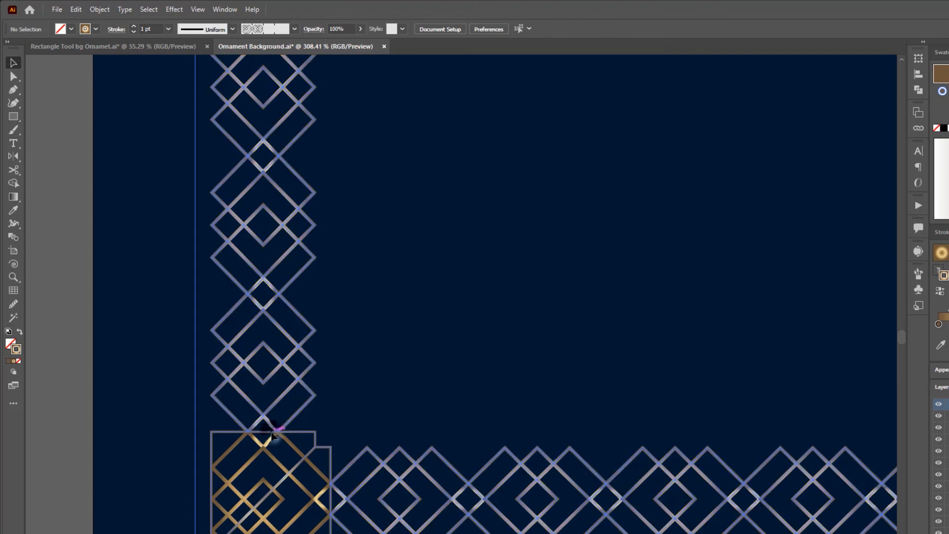
pyautogui.click(272, 436)
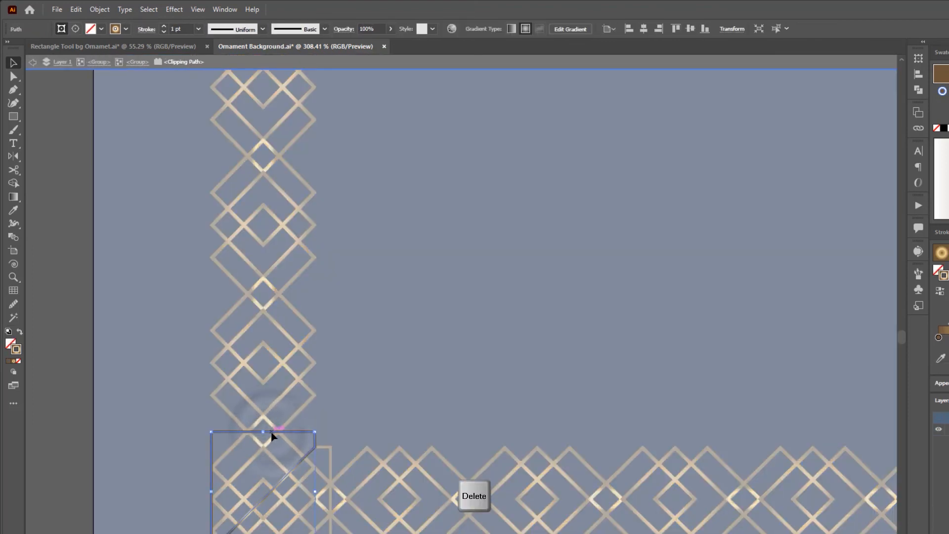
pyautogui.press('Delete')
pyautogui.doubleClick(327, 416)
# Delete the clipping path of the horizontal border's clip group at the frame's lower-left corner and leave isolation mode
pyautogui.doubleClick(323, 447)
pyautogui.click(319, 448)
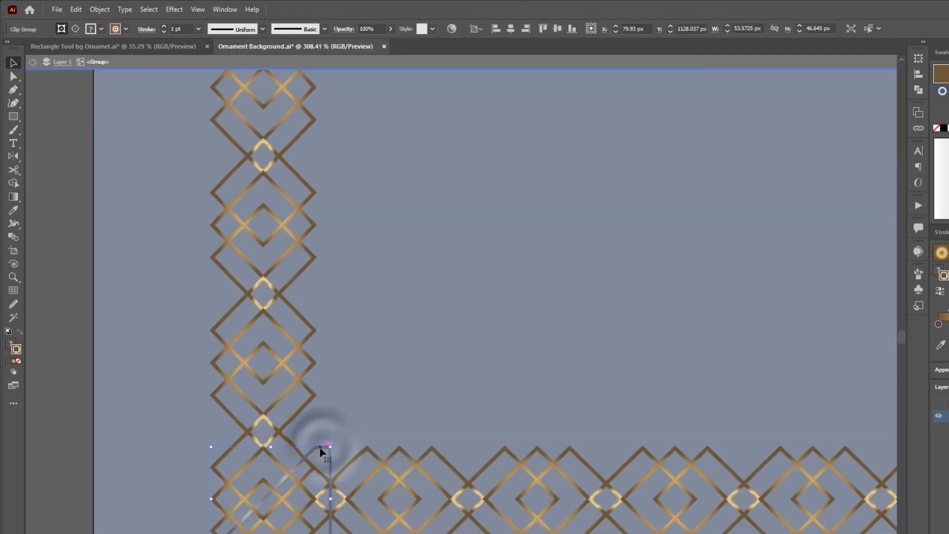
pyautogui.doubleClick(320, 448)
pyautogui.press('Delete')
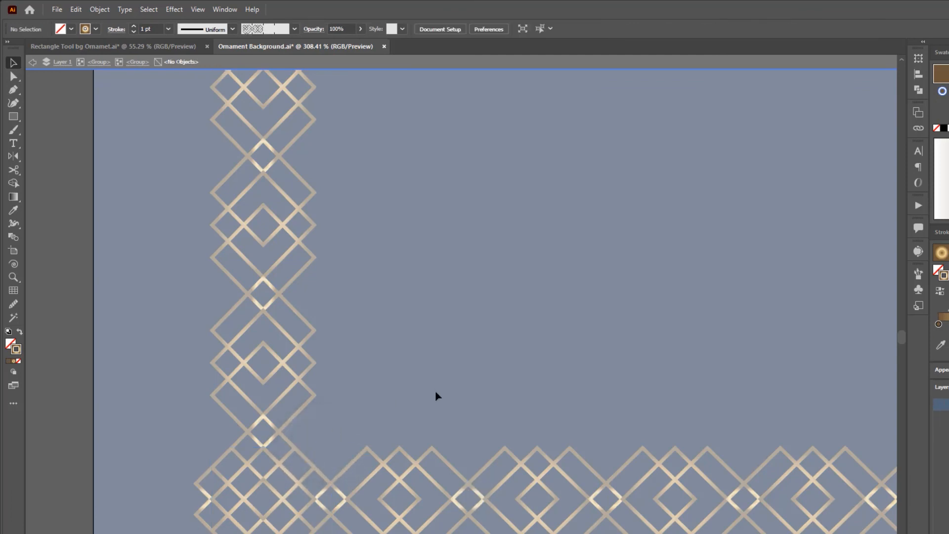
pyautogui.doubleClick(435, 393)
pyautogui.press('z')
pyautogui.moveTo(466, 383); pyautogui.dragTo(163, 296)
pyautogui.moveTo(585, 315); pyautogui.dragTo(406, 423)
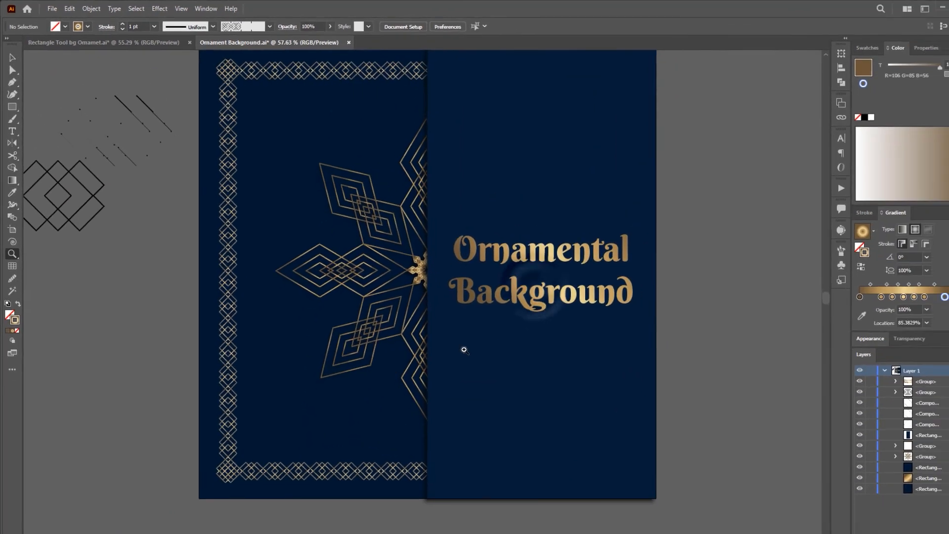
pyautogui.moveTo(464, 349); pyautogui.dragTo(438, 328)
pyautogui.click(678, 233)
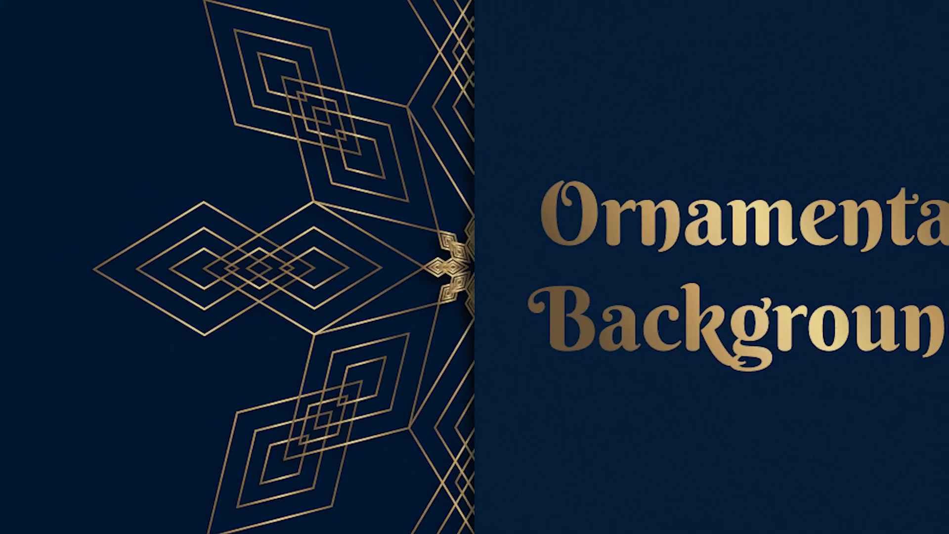